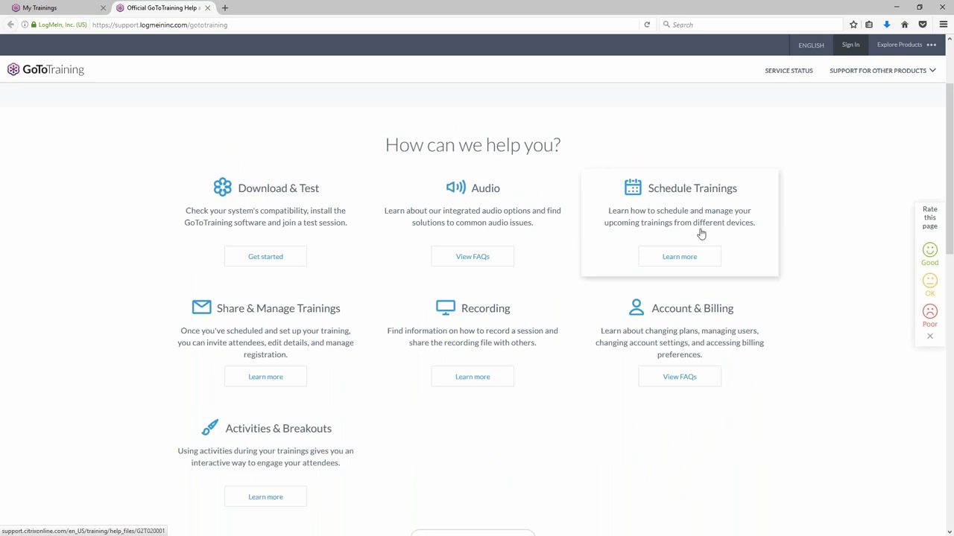
# Look through the GoToTraining support page and open the community page for asking experts a question
pyautogui.scroll(-5, 660, 334)
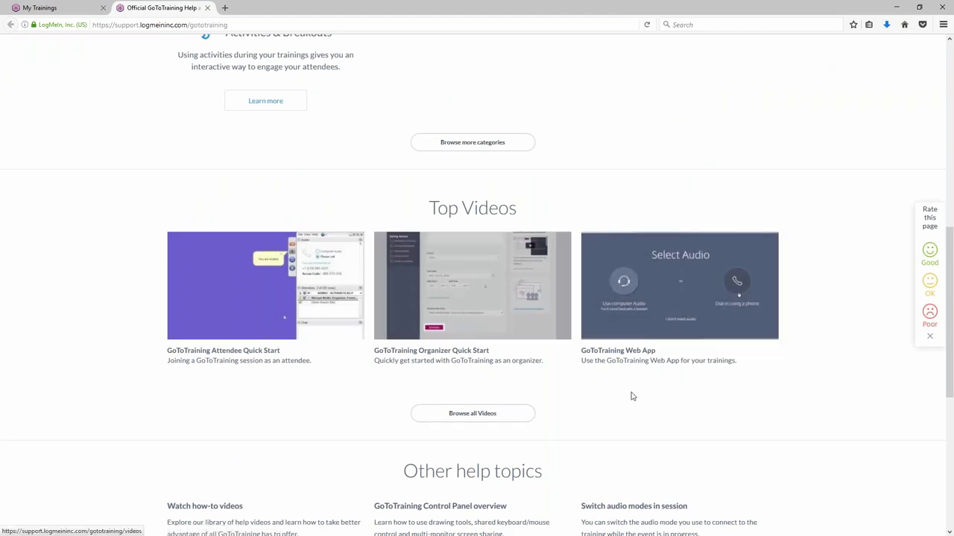
pyautogui.scroll(-2, 633, 394)
pyautogui.scroll(-3, 637, 395)
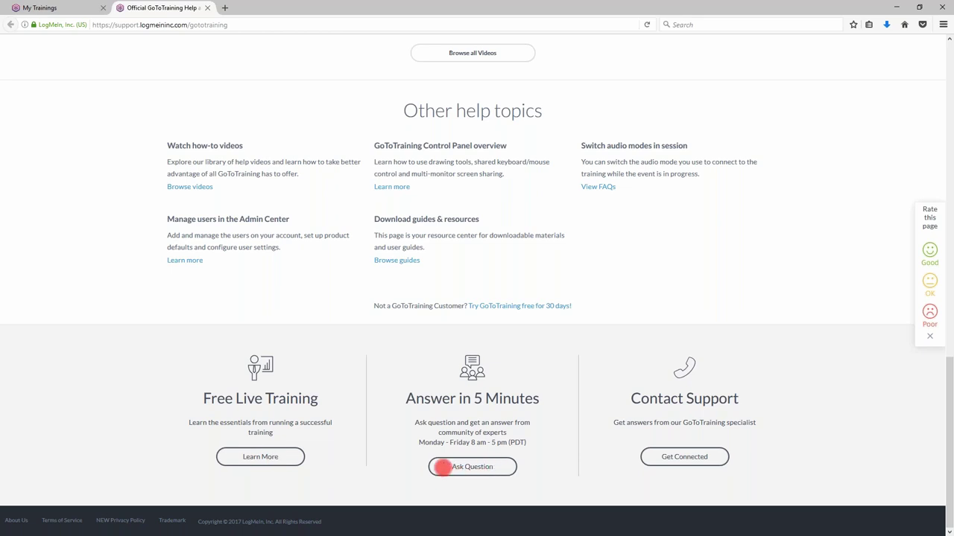
pyautogui.click(474, 468)
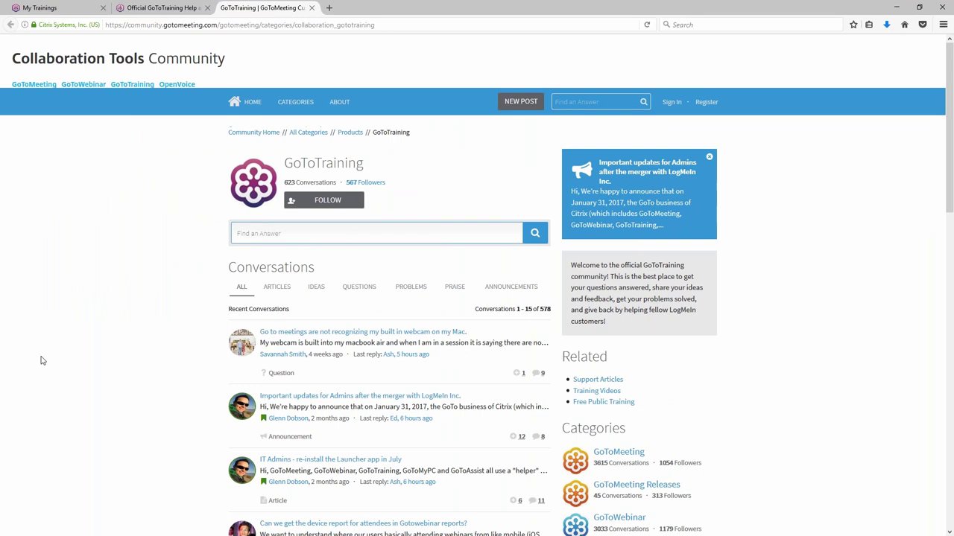
# Browse the GoToTraining community conversations and activate the Find an Answer search field
pyautogui.scroll(-5, 43, 361)
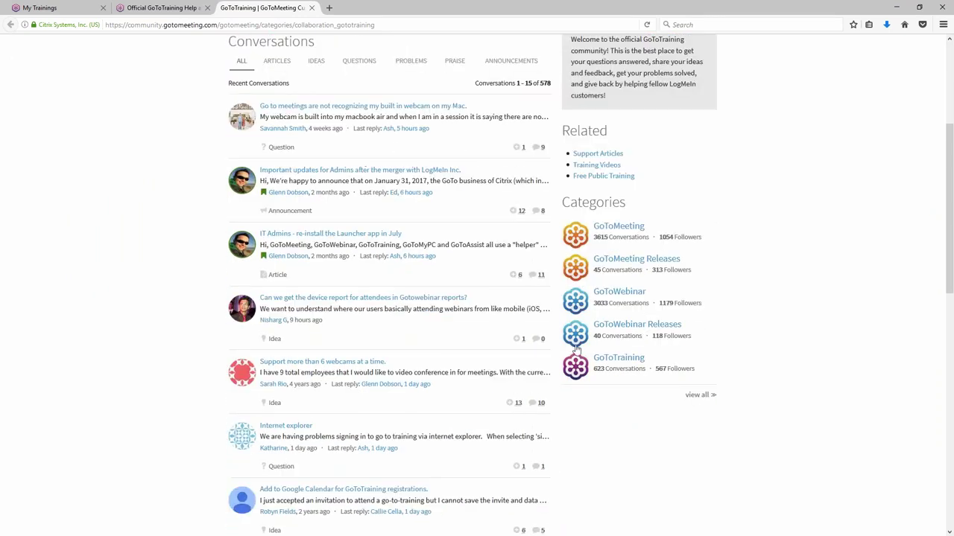
pyautogui.scroll(5, 576, 349)
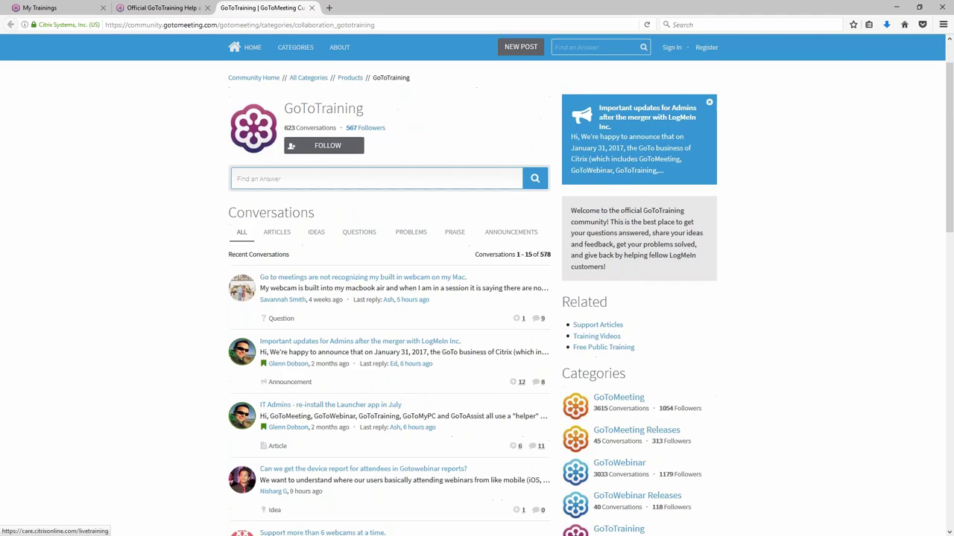
pyautogui.click(298, 235)
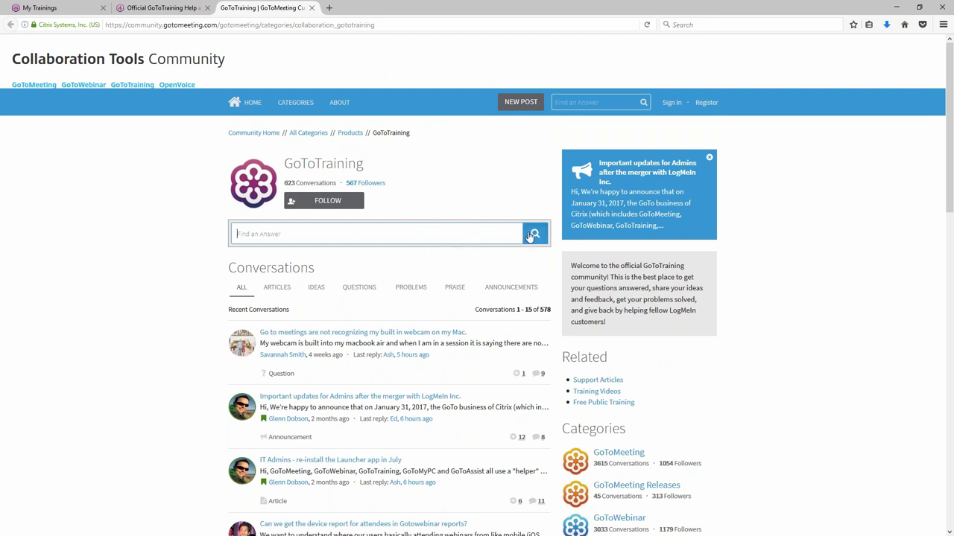
# Return to My Trainings and review the Library's Materials, Tests, Polls and Evaluations
pyautogui.click(57, 6)
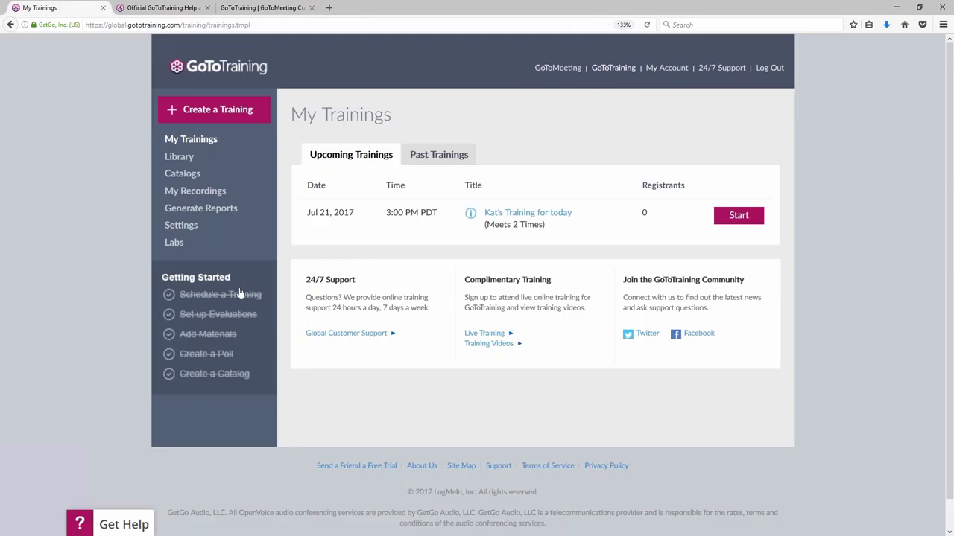
pyautogui.click(181, 159)
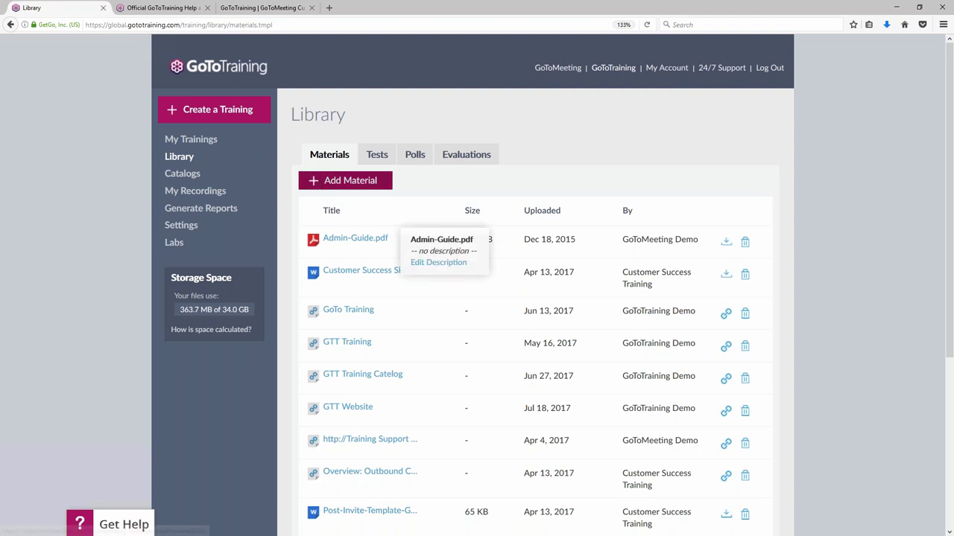
pyautogui.click(381, 160)
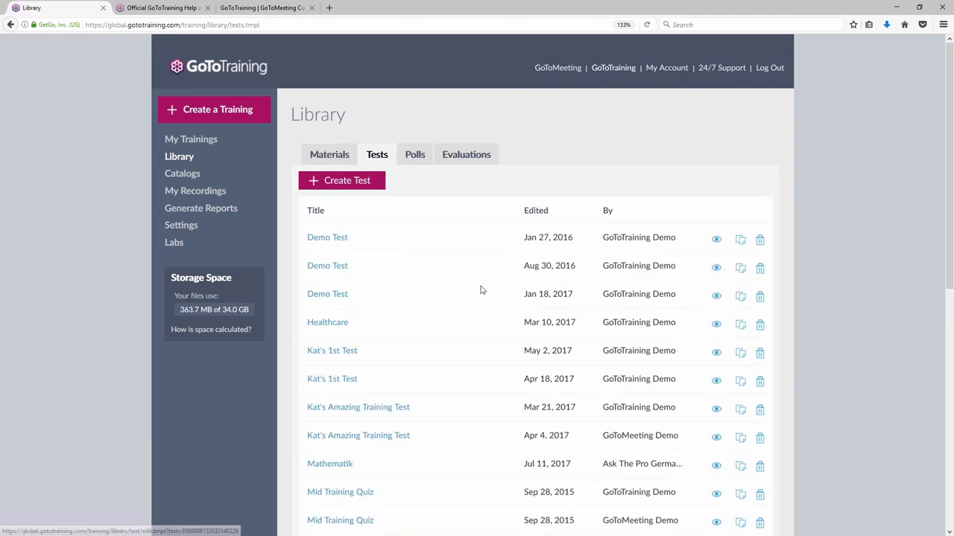
pyautogui.click(416, 156)
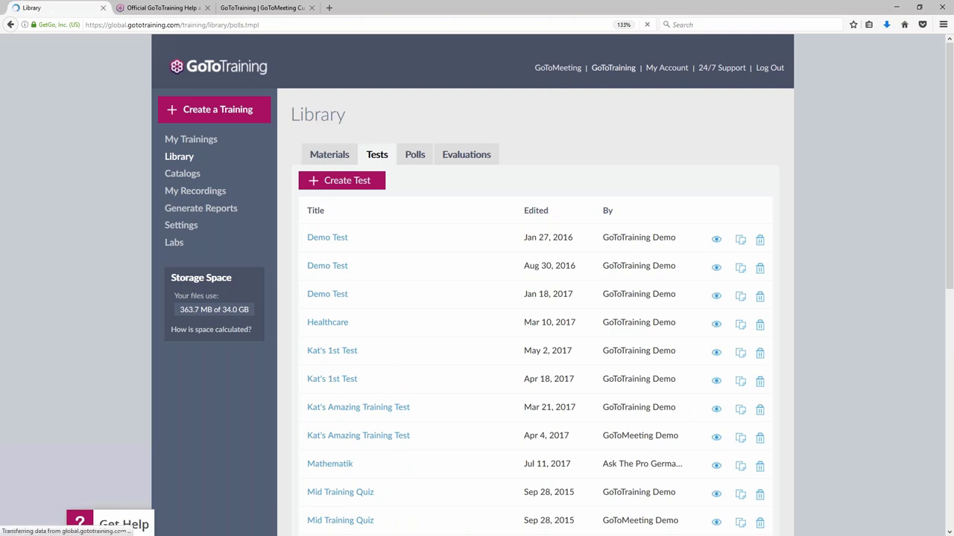
pyautogui.click(467, 155)
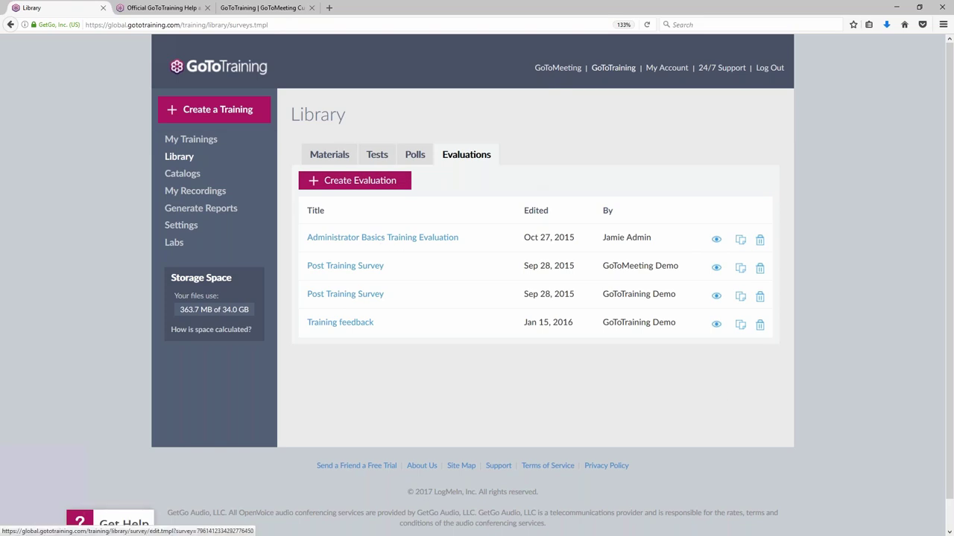
# View the Catalogs page and the share link for the New Hire Training.mp4 recording, leaving the share dialog without copying
pyautogui.click(174, 181)
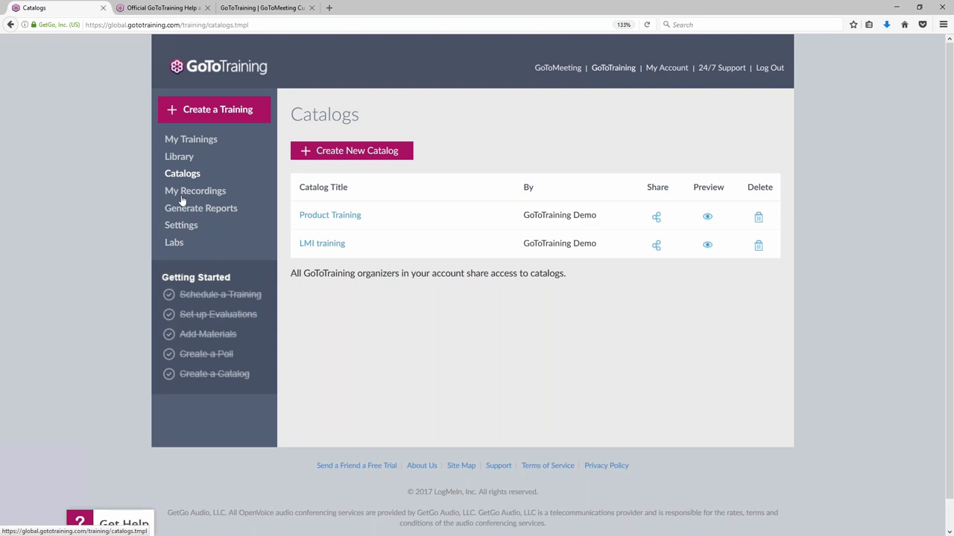
pyautogui.click(182, 195)
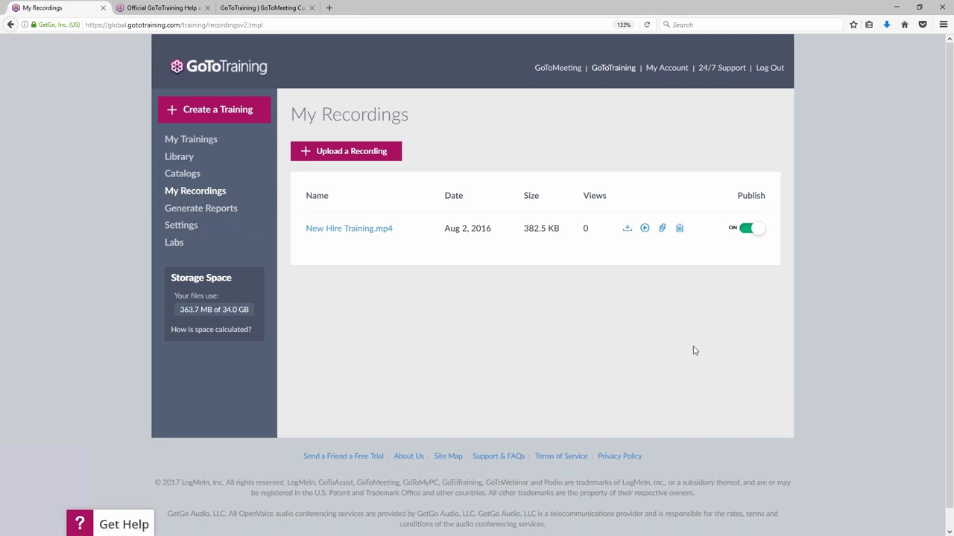
pyautogui.click(662, 228)
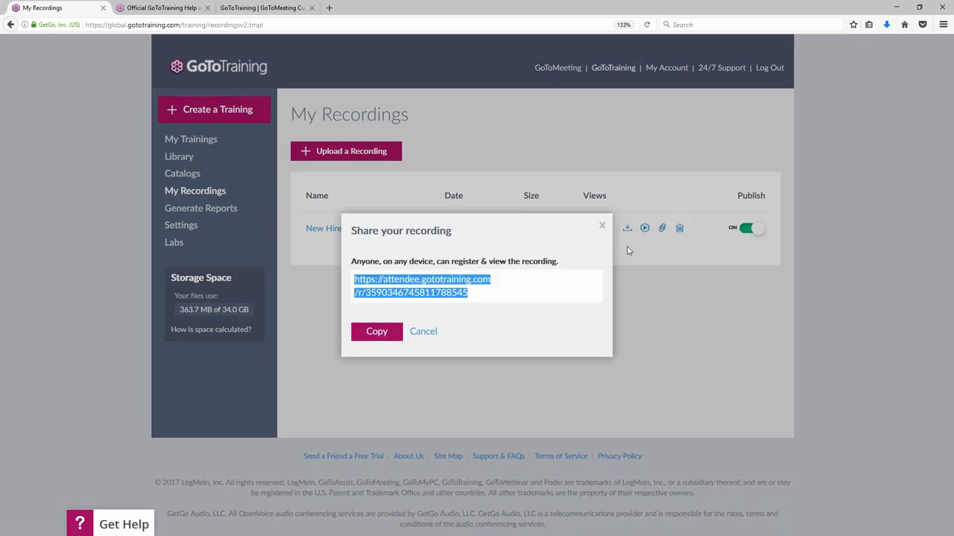
pyautogui.click(472, 294)
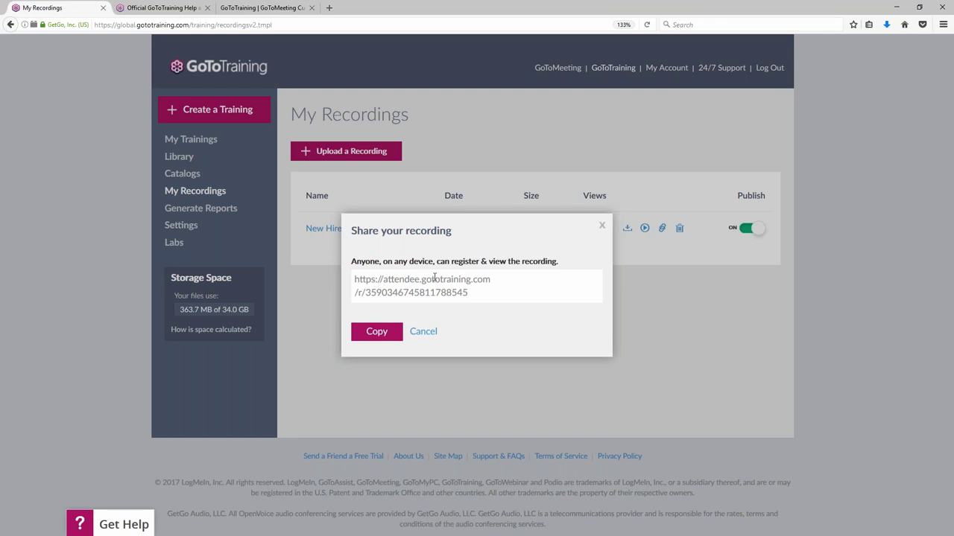
pyautogui.click(419, 331)
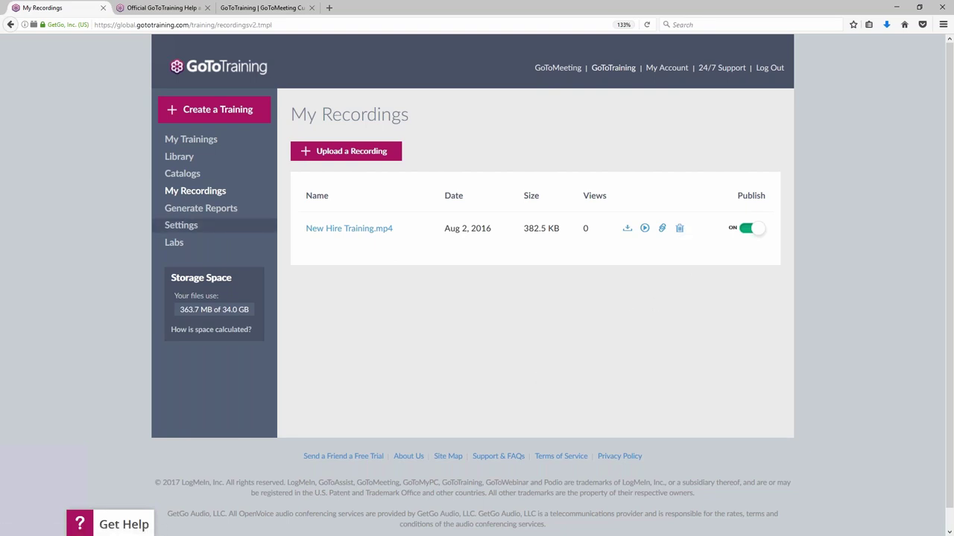
# Review the available report types under Generate Reports and select Attendee Report
pyautogui.click(186, 210)
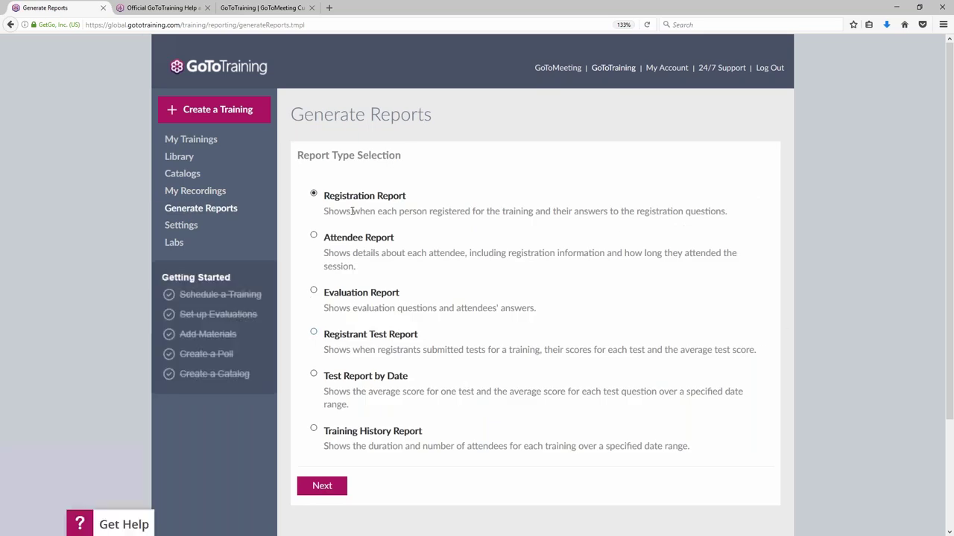
pyautogui.moveTo(720, 212); pyautogui.dragTo(322, 195)
pyautogui.moveTo(738, 254); pyautogui.dragTo(311, 245)
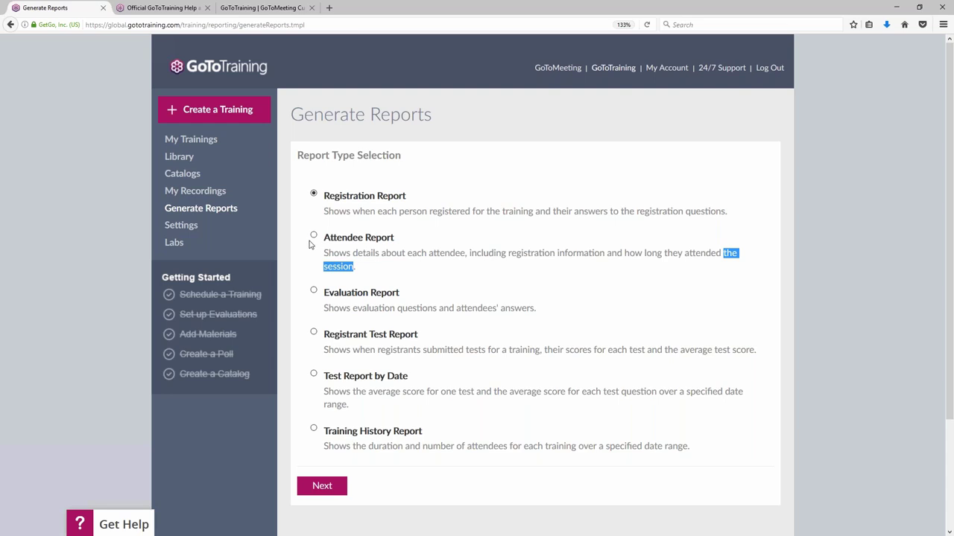
pyautogui.click(314, 236)
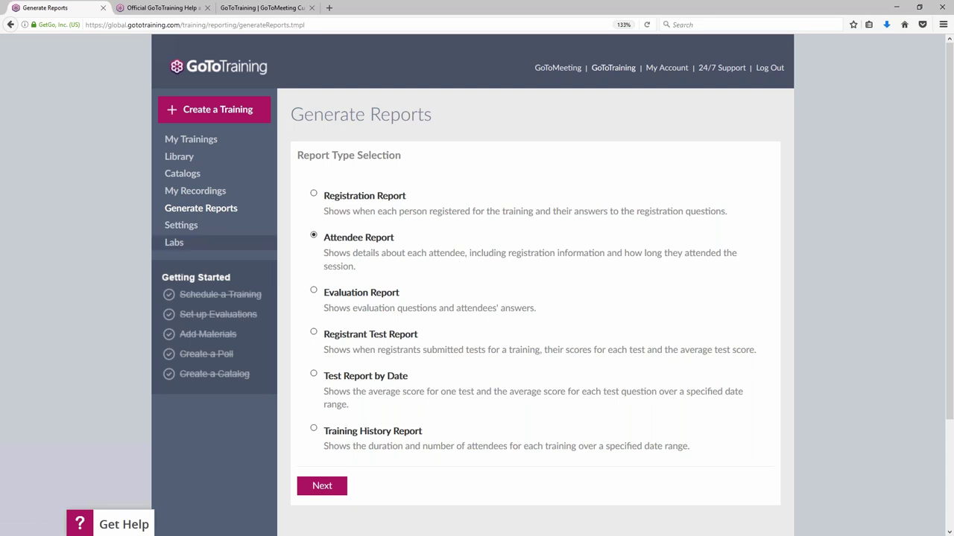
# Open the audio settings and clear the Toll-free number option under built-in audio
pyautogui.click(173, 232)
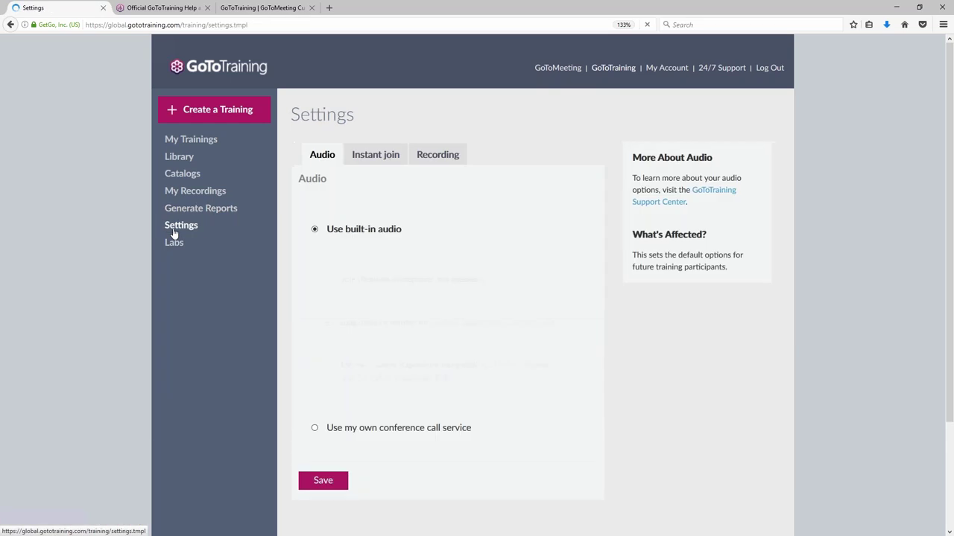
pyautogui.click(329, 365)
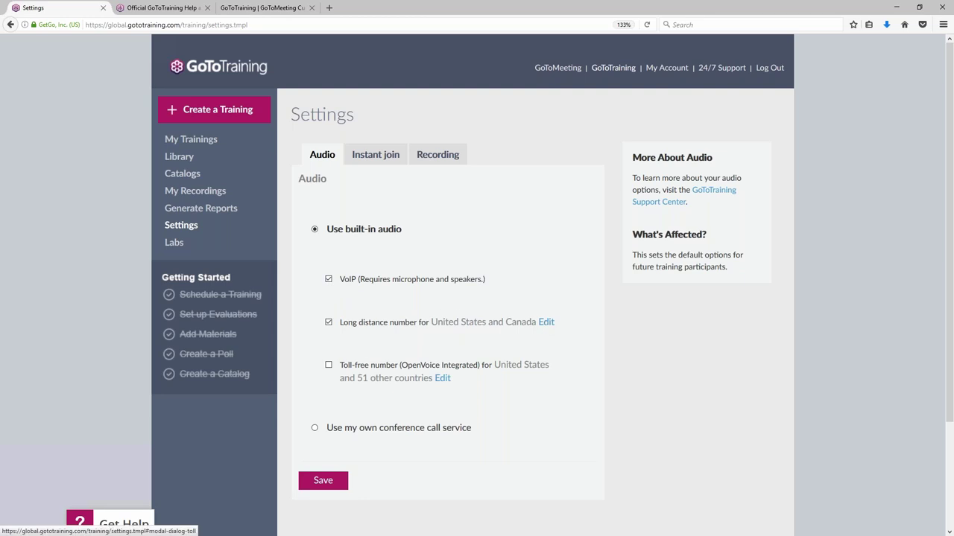
# Try adding Norway to the countries with long distance numbers and discard the change
pyautogui.click(546, 322)
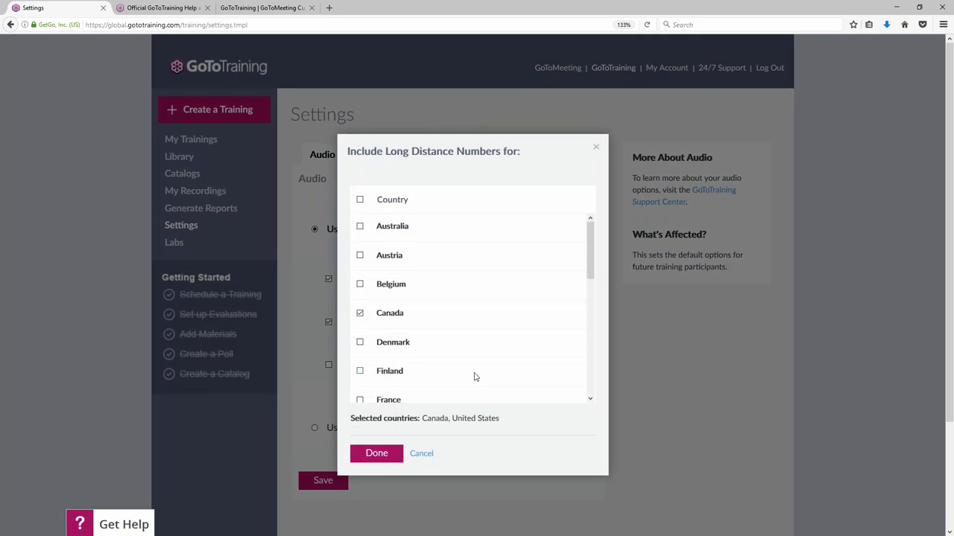
pyautogui.scroll(-5, 474, 377)
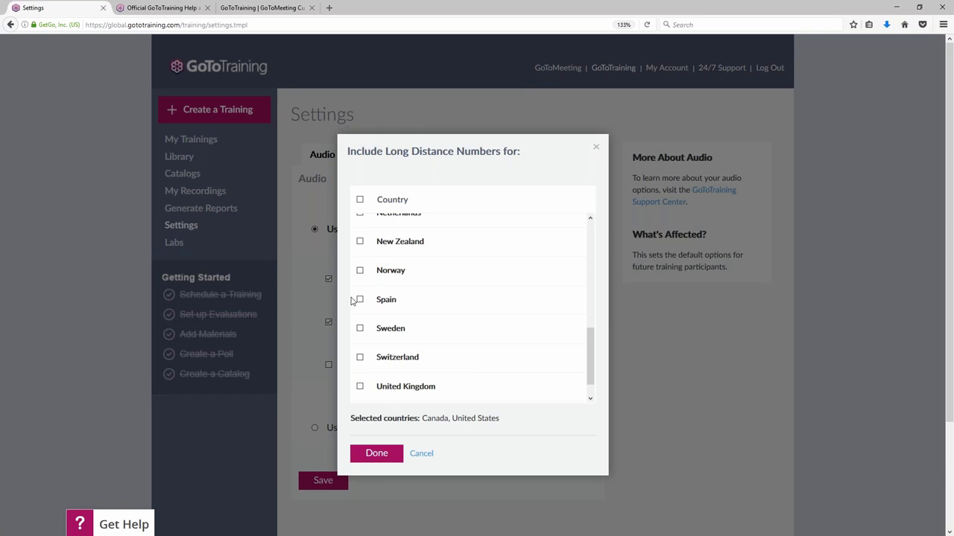
pyautogui.scroll(5, 365, 298)
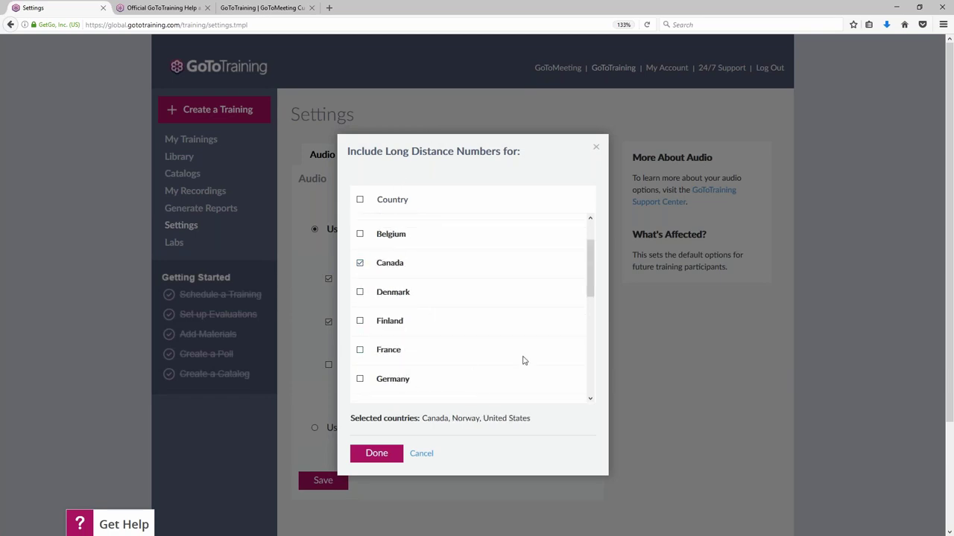
pyautogui.click(419, 453)
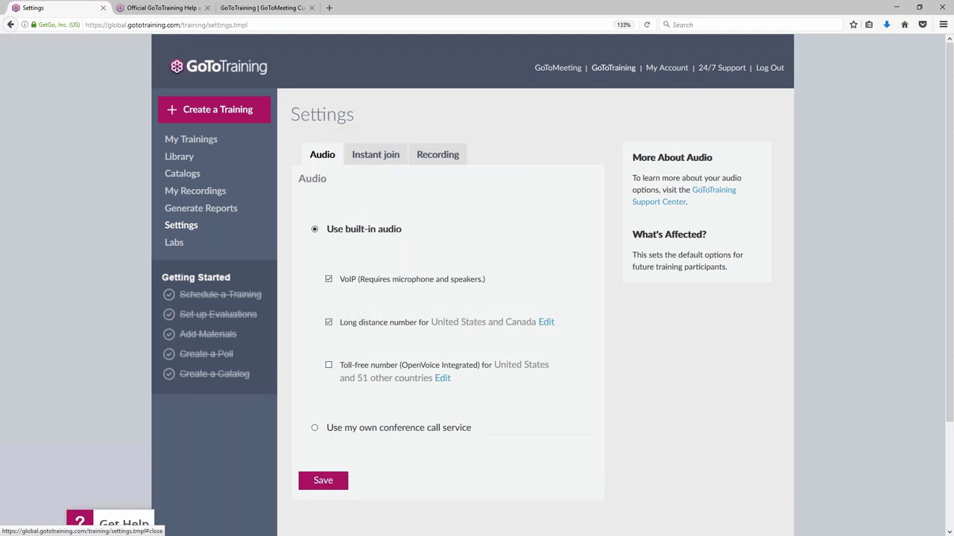
# Enable the Toll-free number (OpenVoice Integrated) option for built-in audio
pyautogui.click(328, 370)
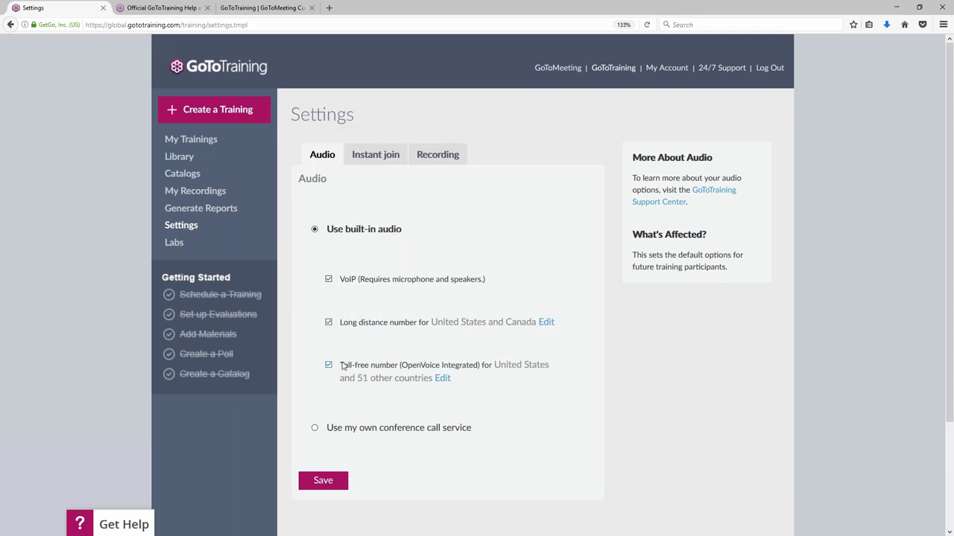
pyautogui.moveTo(341, 366); pyautogui.dragTo(479, 368)
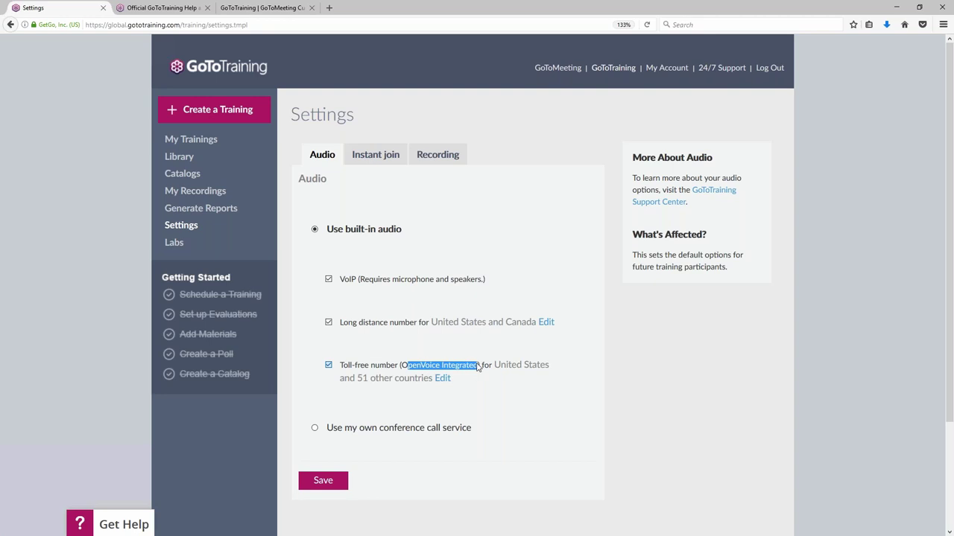
pyautogui.click(416, 371)
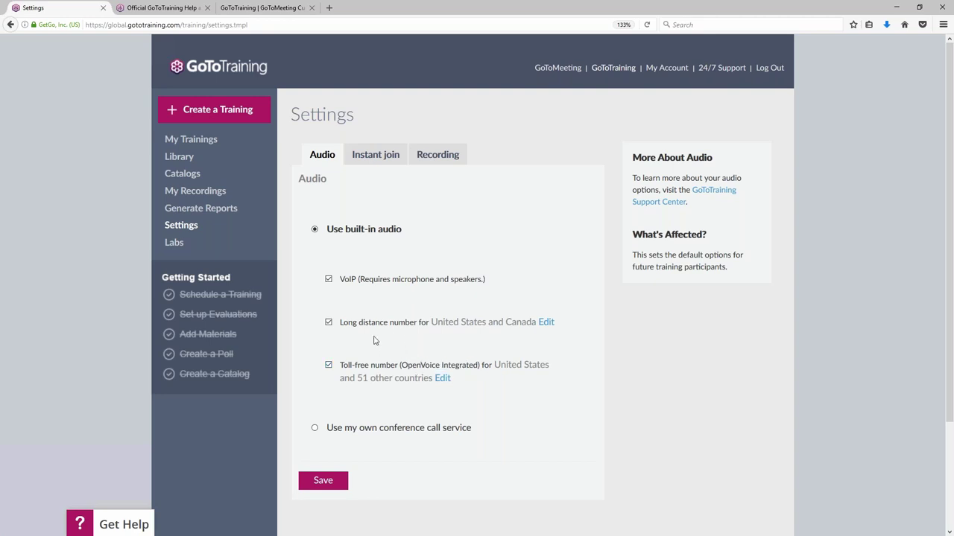
# Examine the list of countries included for toll-free numbers and close it without changes
pyautogui.click(441, 379)
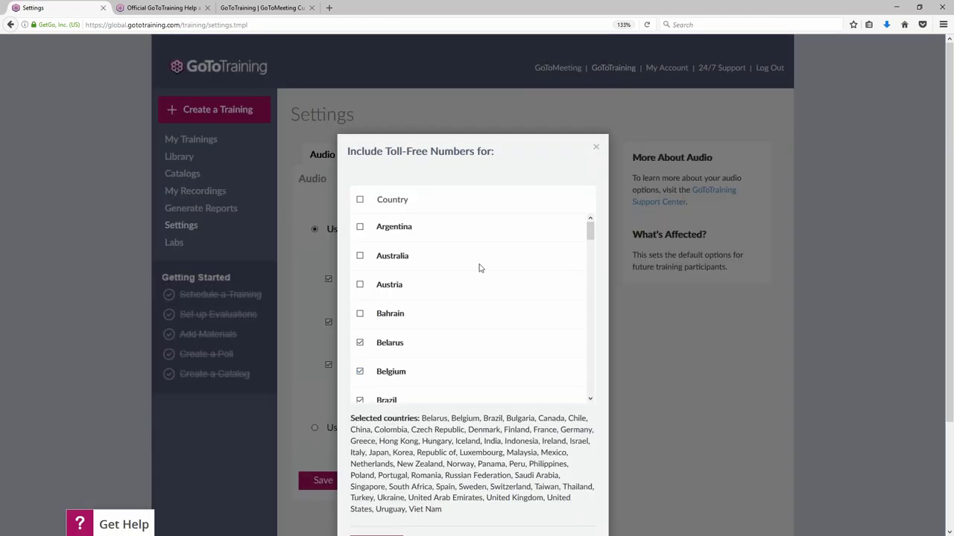
pyautogui.scroll(-10, 481, 274)
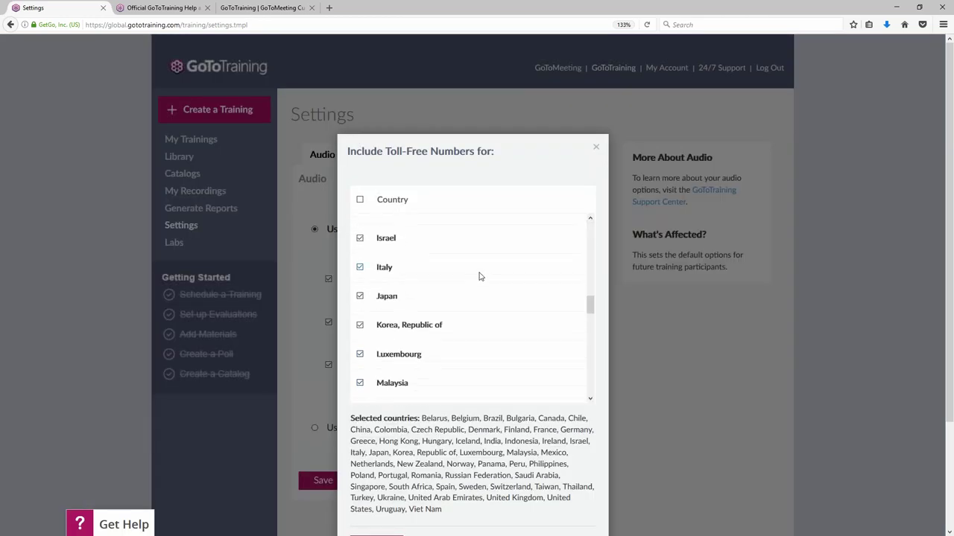
pyautogui.scroll(10, 417, 376)
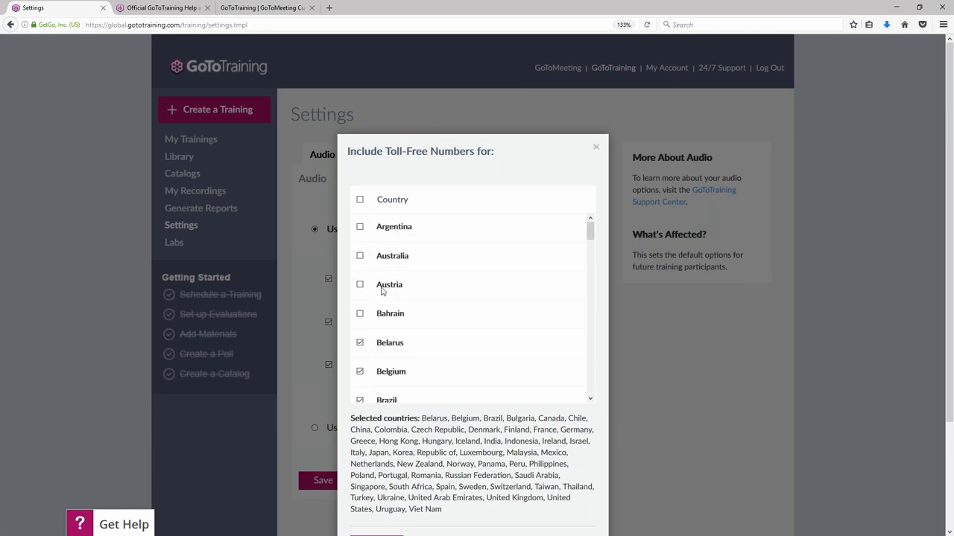
pyautogui.scroll(-8, 382, 291)
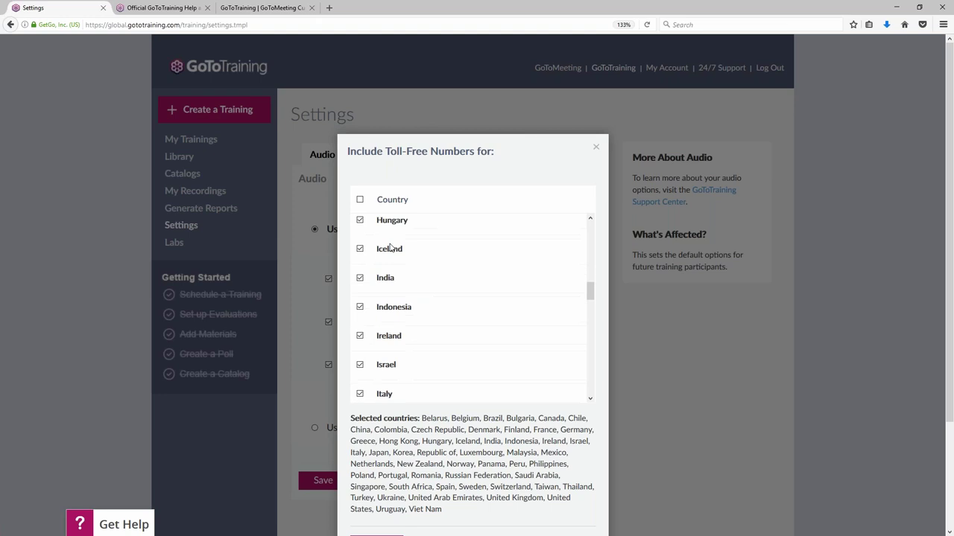
pyautogui.click(595, 147)
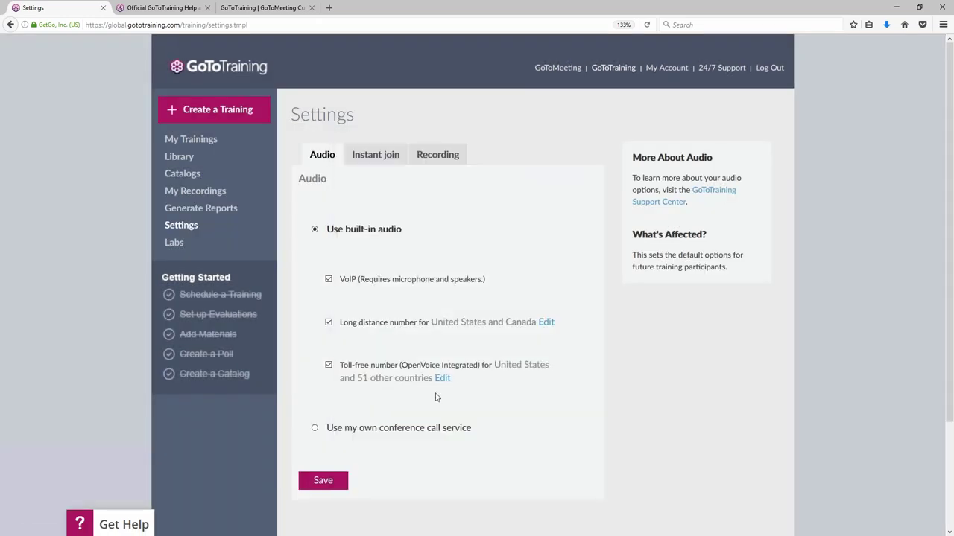
# Set the audio option to Use my own conference call service and activate the Attendee Phone Number field
pyautogui.click(314, 428)
pyautogui.moveTo(488, 286); pyautogui.dragTo(329, 285)
pyautogui.click(317, 285)
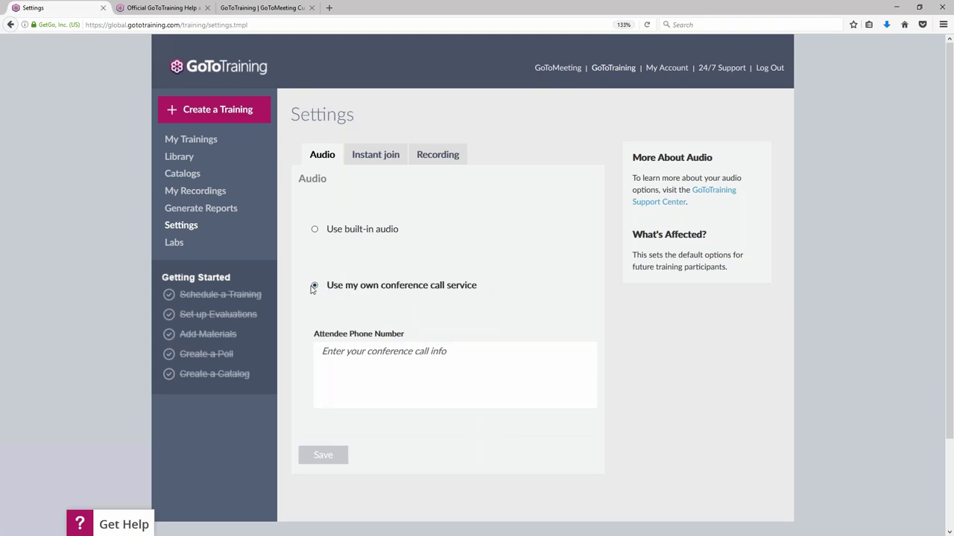
pyautogui.click(405, 388)
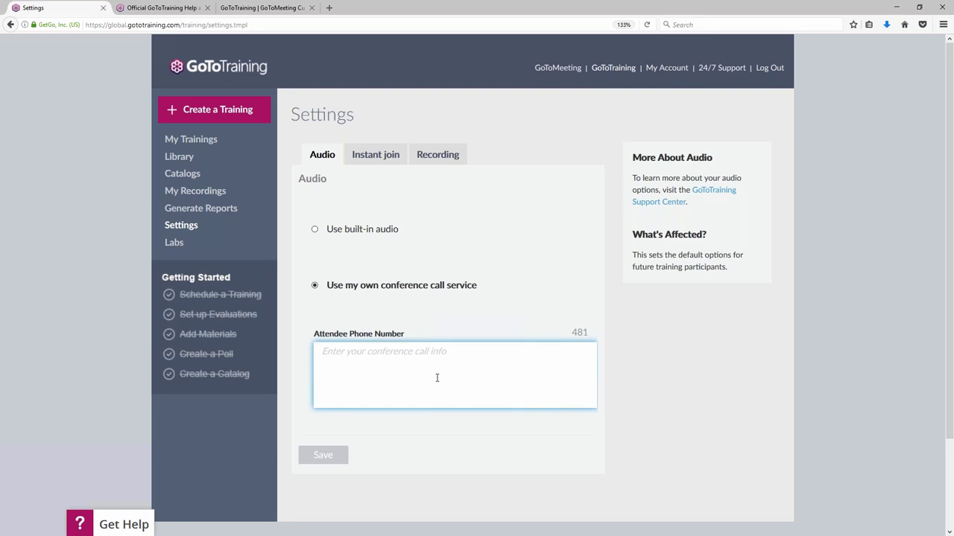
# Switch the default audio back to Use built-in audio and go to the Instant join settings without saving the changes
pyautogui.click(315, 229)
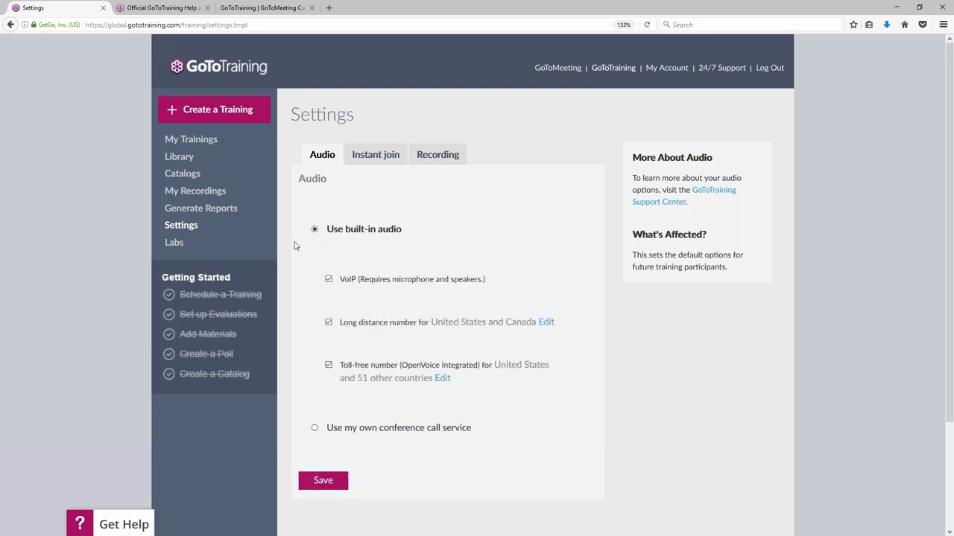
pyautogui.click(378, 163)
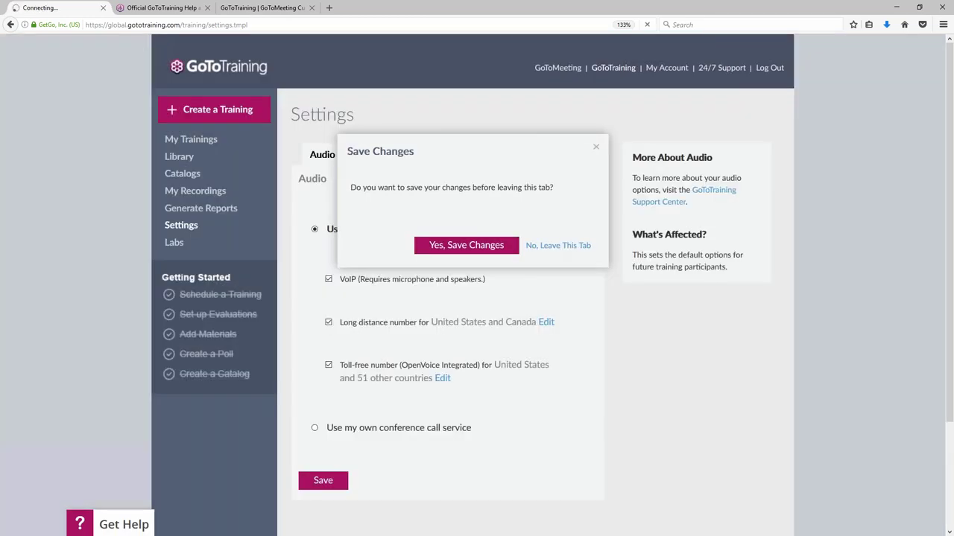
pyautogui.click(558, 247)
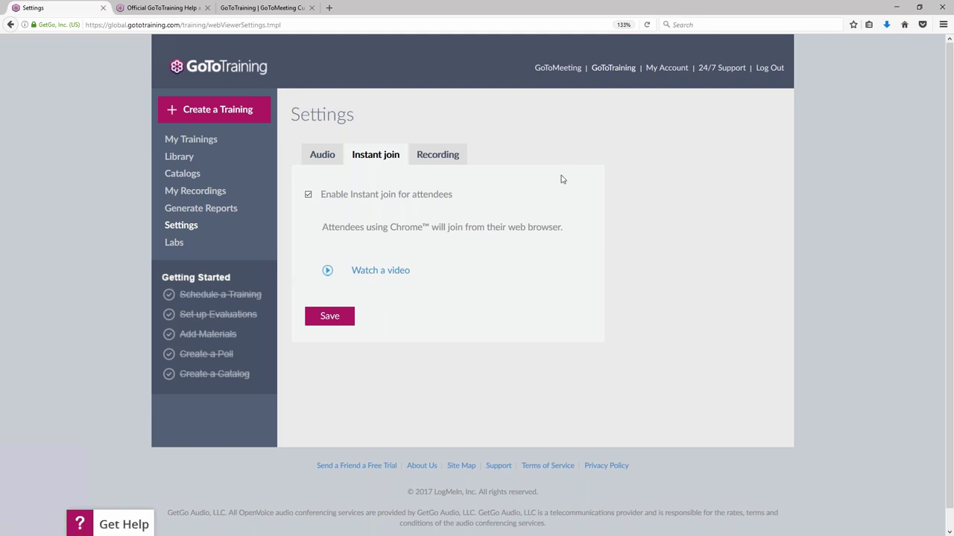
# Examine the Recording settings, comparing the options for saving recordings online and only on a computer
pyautogui.click(439, 157)
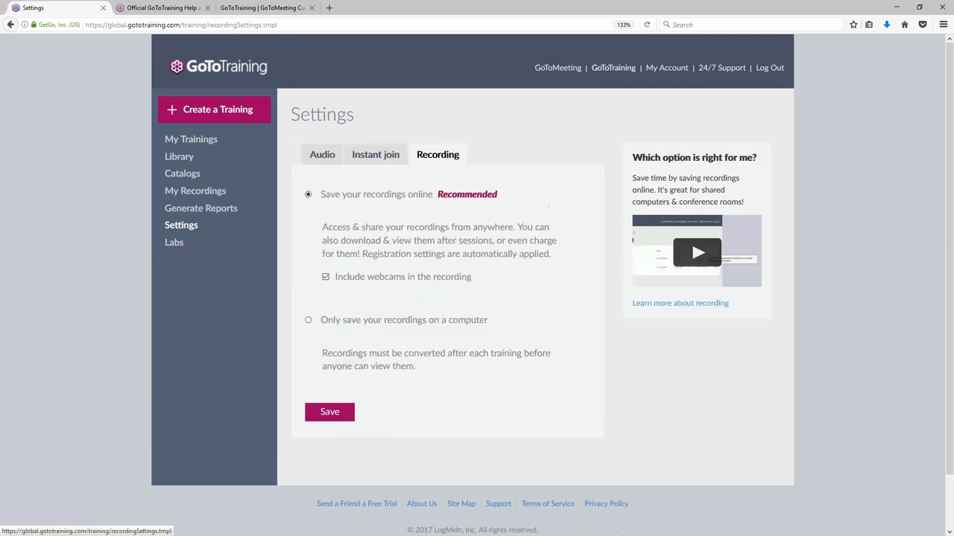
pyautogui.moveTo(320, 194); pyautogui.dragTo(511, 195)
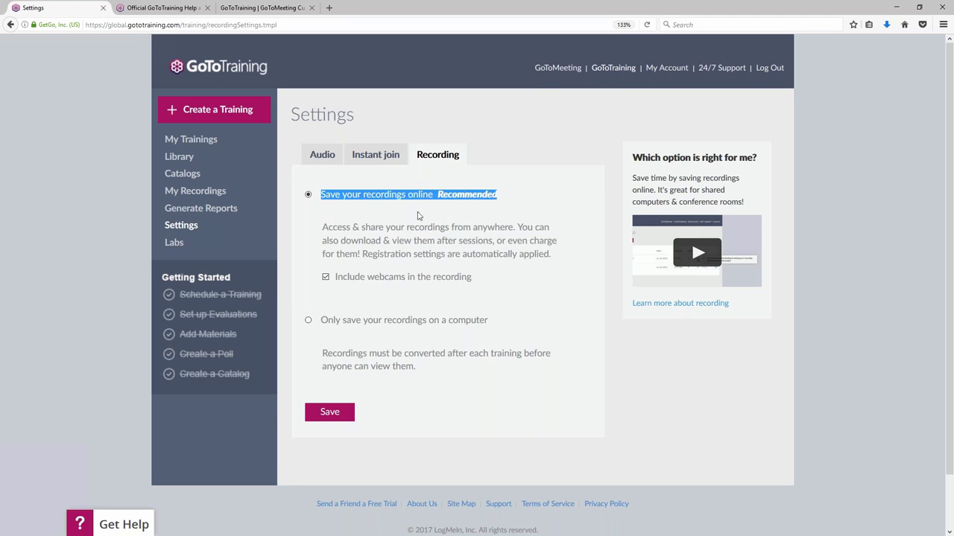
pyautogui.click(347, 218)
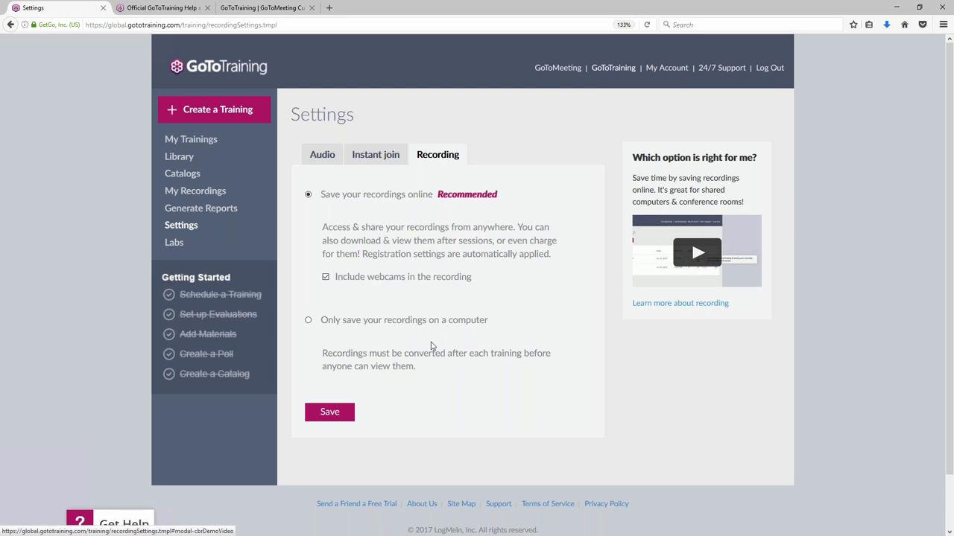
pyautogui.moveTo(321, 320); pyautogui.dragTo(512, 321)
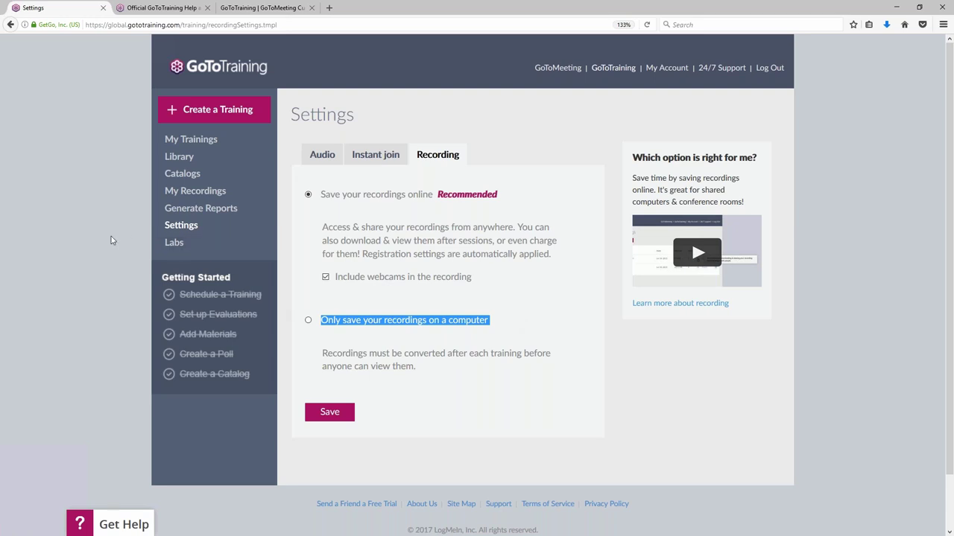
pyautogui.click(84, 239)
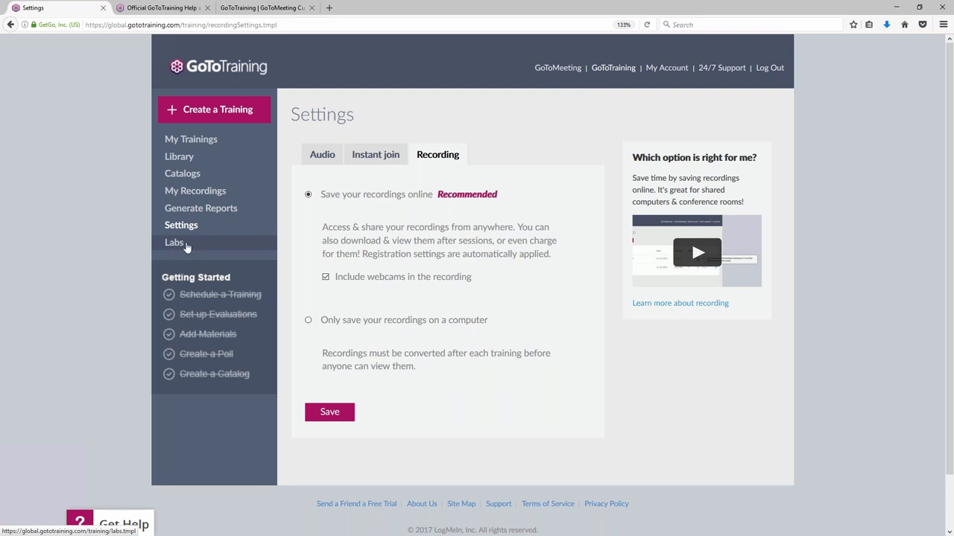
# Start creating a new training from the My Trainings page and title it First Training
pyautogui.click(194, 140)
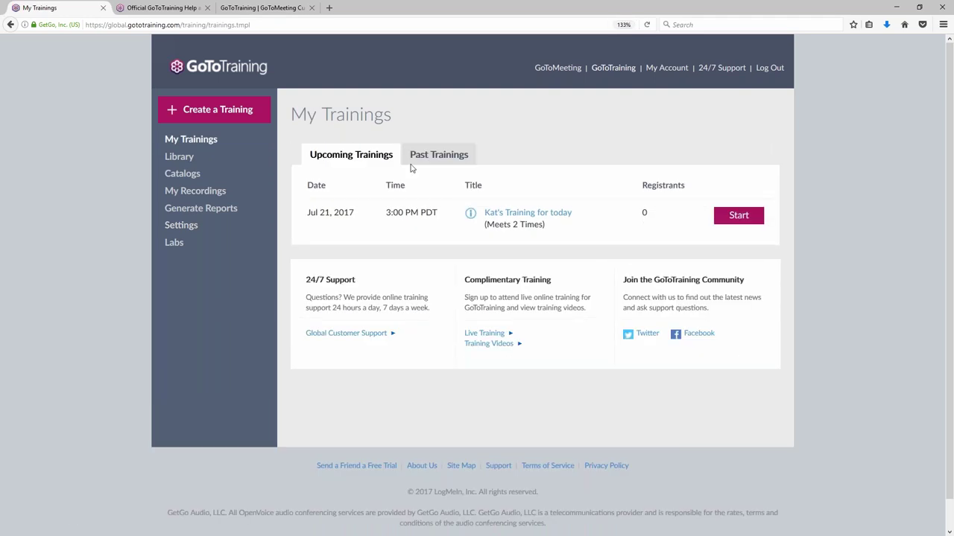
pyautogui.click(188, 108)
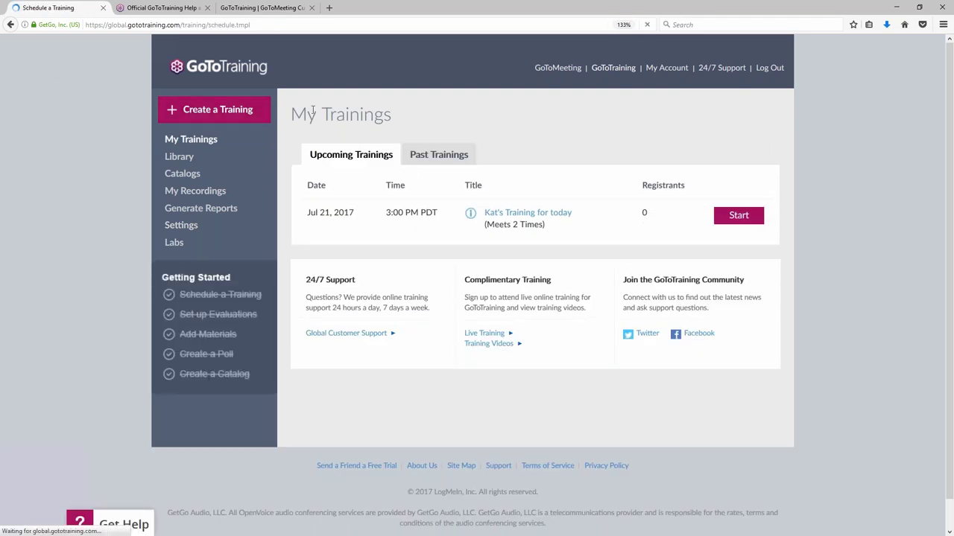
pyautogui.write('F')
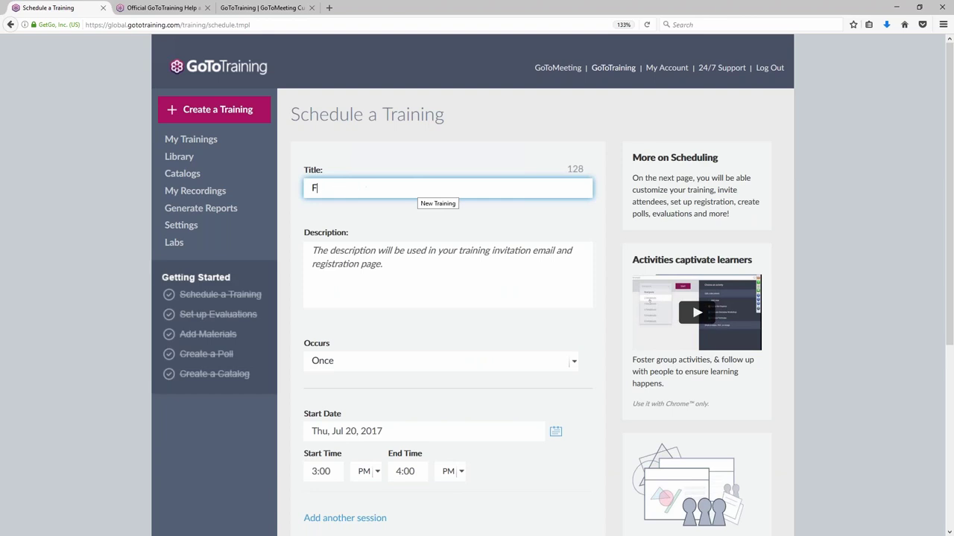
pyautogui.write('irsrt--=')
pyautogui.press('BackSpace')
pyautogui.press('BackSpace')
pyautogui.press('BackSpace')
pyautogui.press('BackSpace')
pyautogui.press('BackSpace')
pyautogui.press('BackSpace')
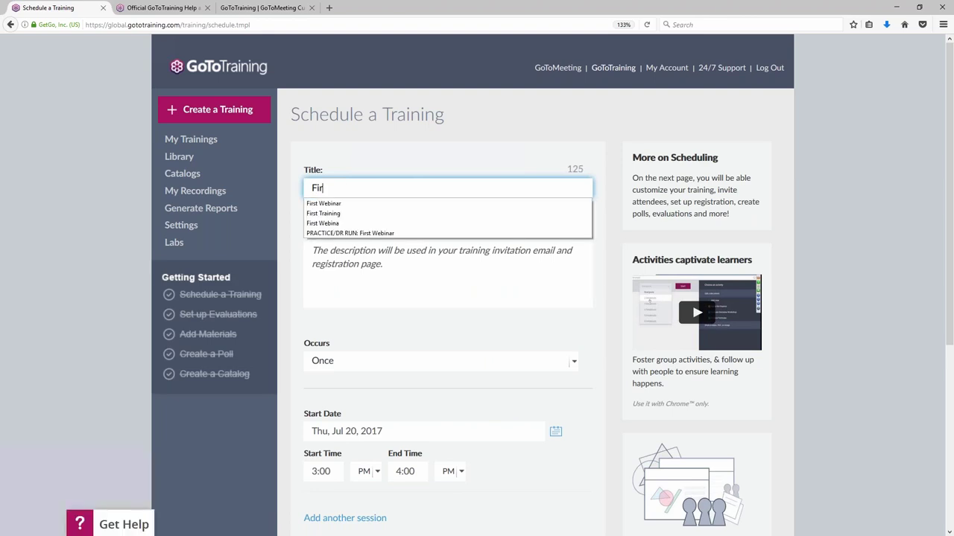
pyautogui.click(355, 214)
# Enter a training description with the heading Agenda followed by a list of blank dash bullets
pyautogui.click(362, 279)
pyautogui.write('Ag')
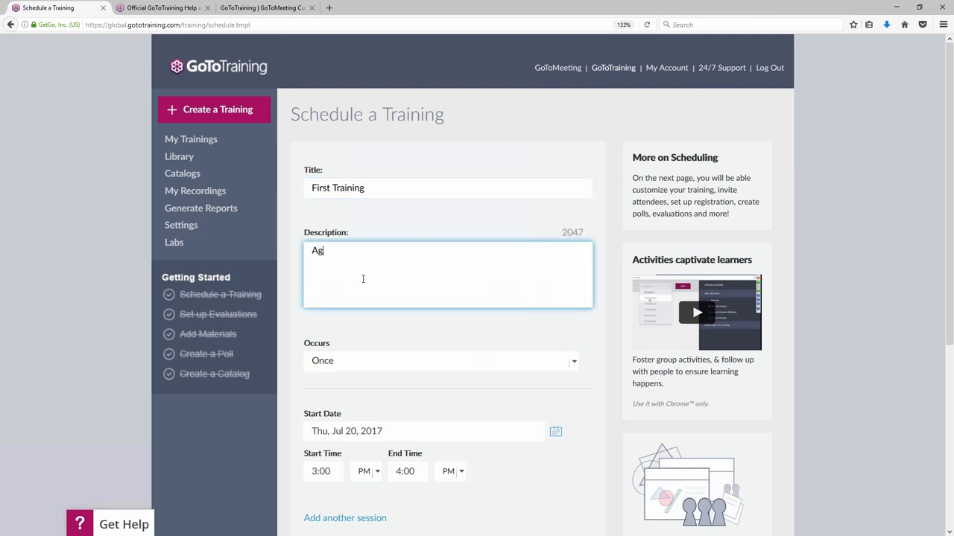
pyautogui.write('enda')
pyautogui.press('Return')
pyautogui.write('-')
pyautogui.press('Return')
# Look over the recurrence choices, keep Once, and set the start date to Thu, Jul 27, 2017
pyautogui.scroll(-5, 547, 294)
pyautogui.click(572, 144)
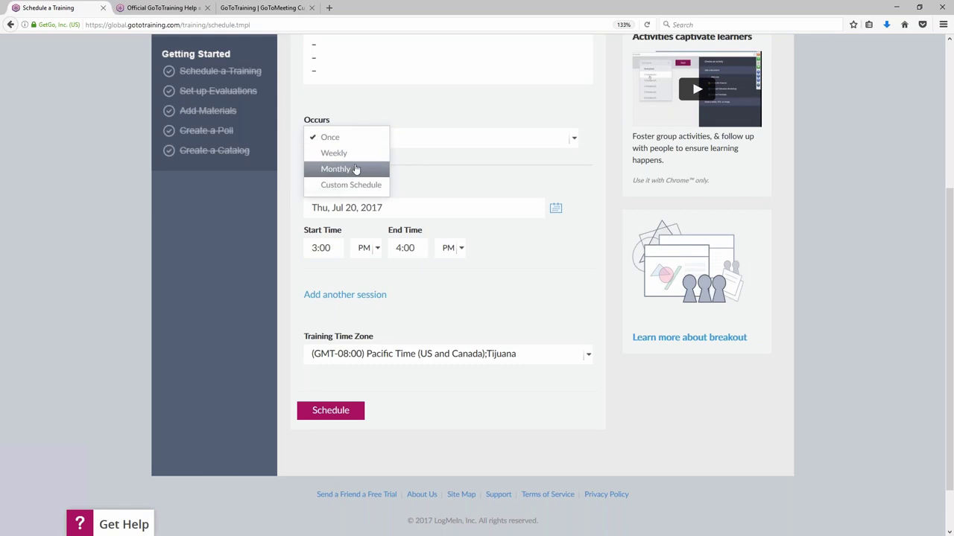
pyautogui.click(592, 285)
pyautogui.click(555, 209)
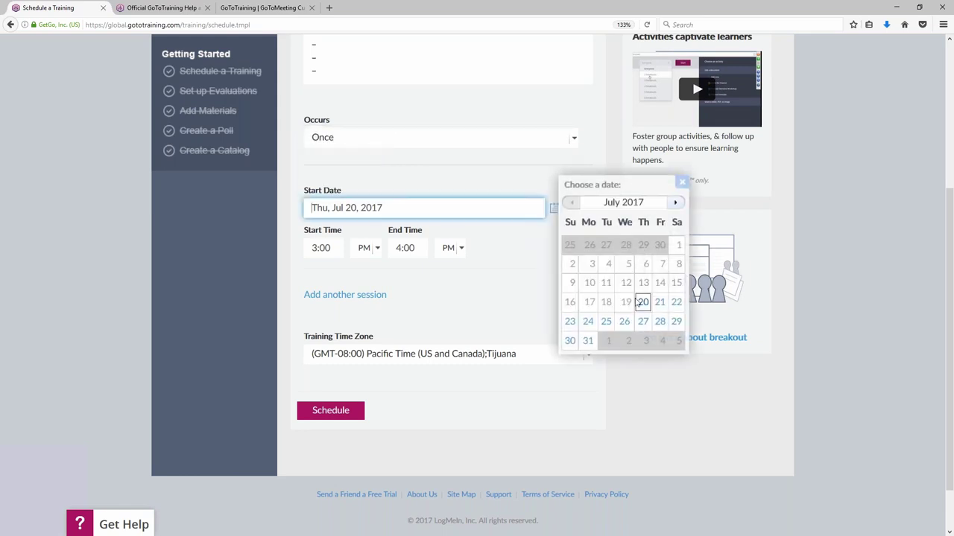
pyautogui.click(643, 321)
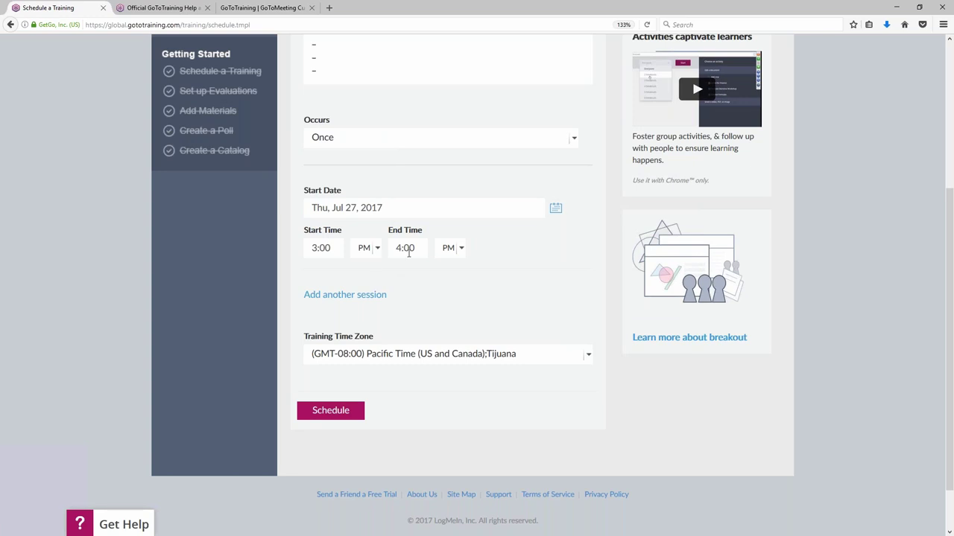
# Check the time zone list, keep Pacific Time (US and Canada), and schedule the training
pyautogui.click(567, 363)
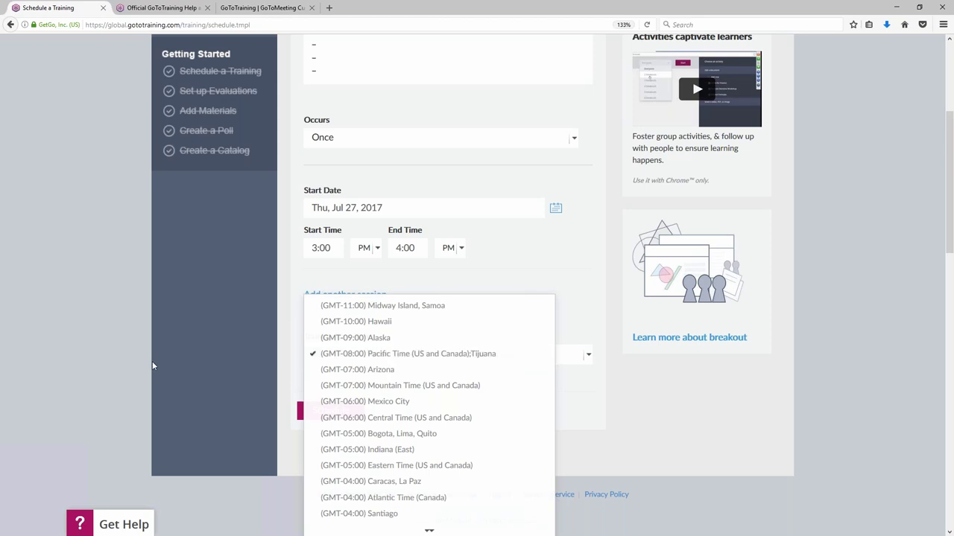
pyautogui.click(82, 367)
pyautogui.click(329, 414)
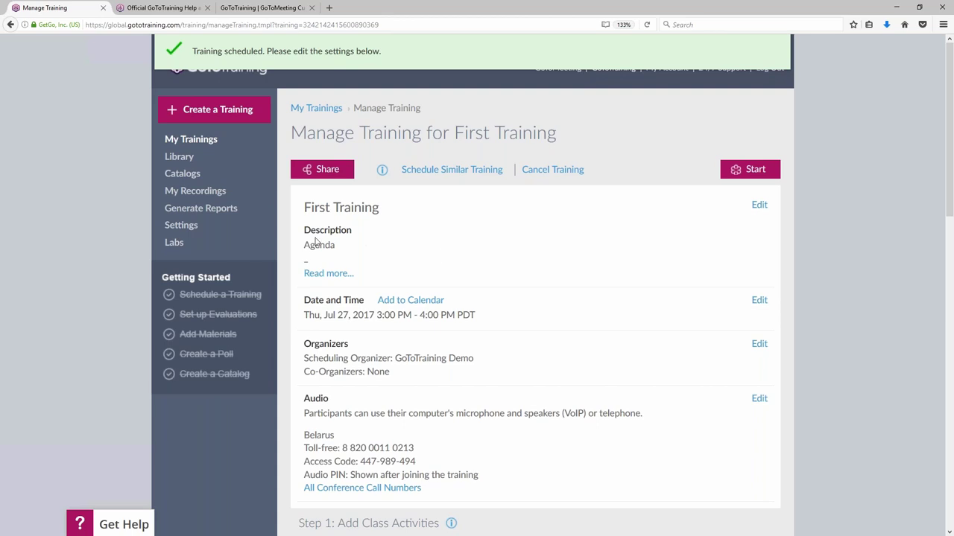
# View the co-organizer options for First Training and return to its management page without adding anyone
pyautogui.scroll(-1, 753, 341)
pyautogui.scroll(-3, 752, 340)
pyautogui.moveTo(303, 196); pyautogui.dragTo(373, 194)
pyautogui.click(756, 195)
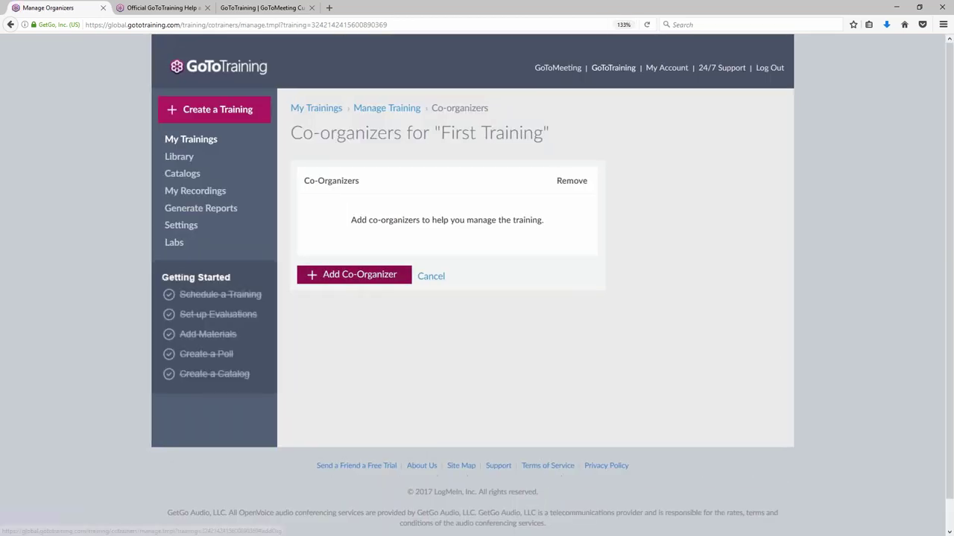
pyautogui.click(353, 275)
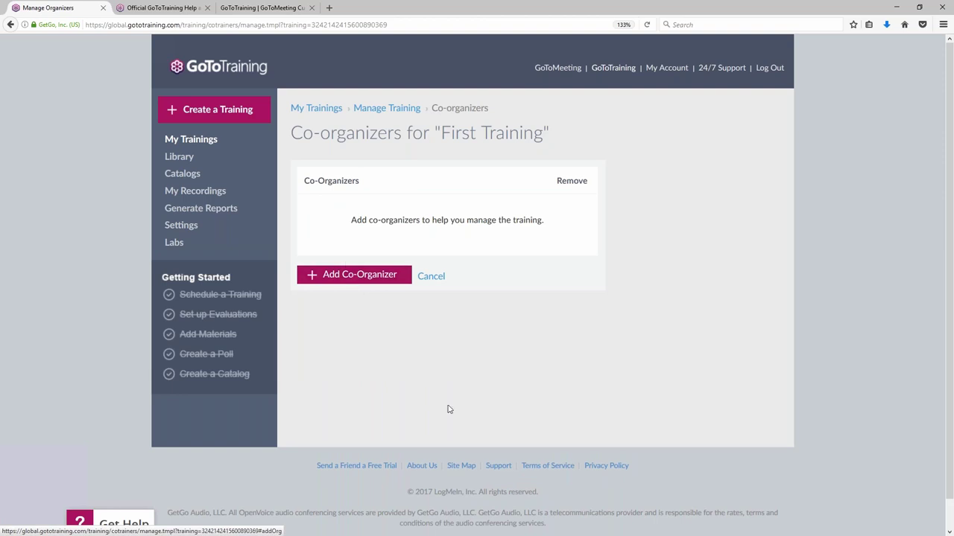
pyautogui.click(385, 108)
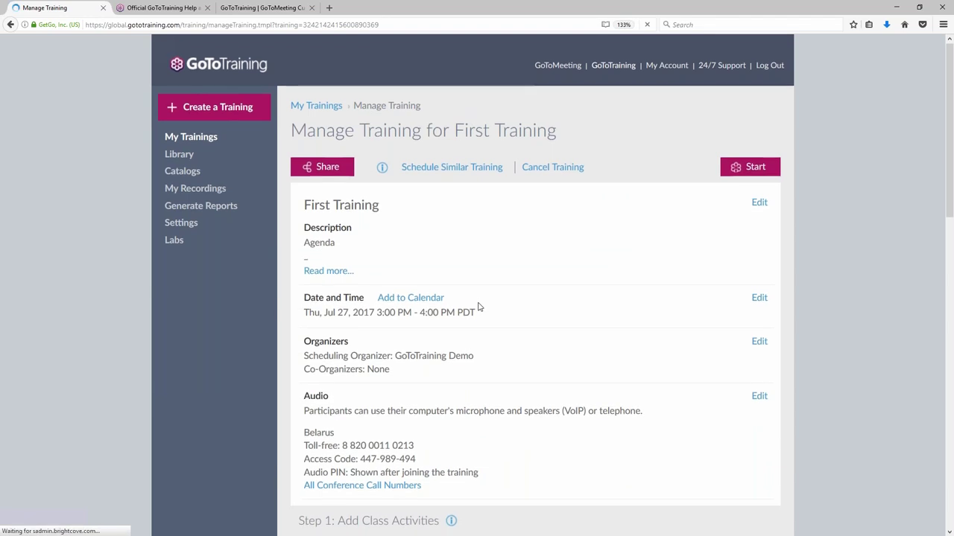
# Add Australia to the long distance number countries in First Training's audio settings and save
pyautogui.scroll(-5, 479, 307)
pyautogui.scroll(3, 479, 304)
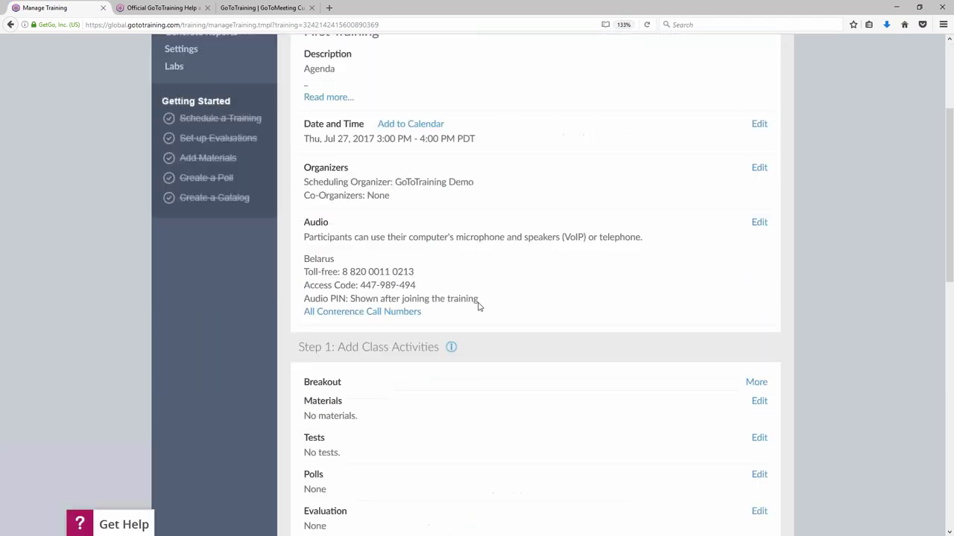
pyautogui.moveTo(302, 251); pyautogui.dragTo(329, 251)
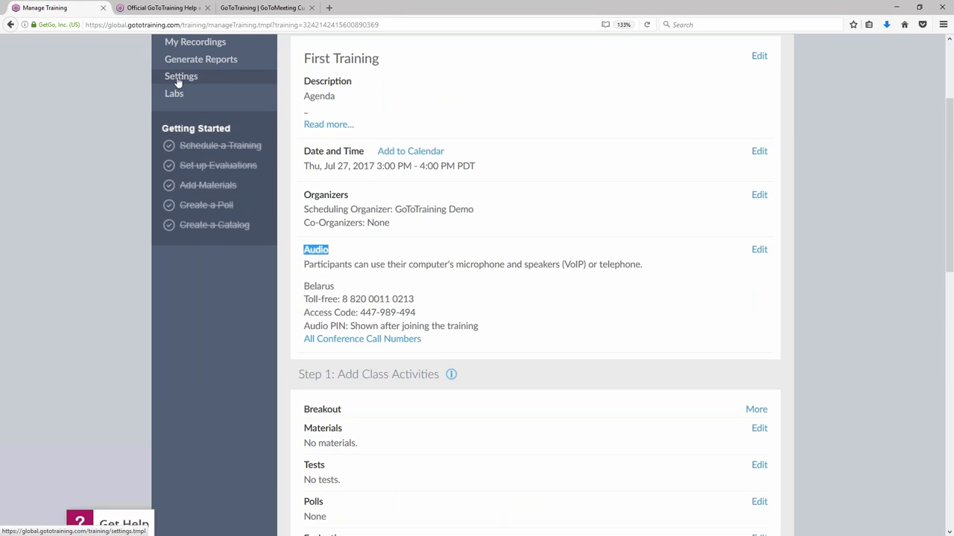
pyautogui.click(758, 249)
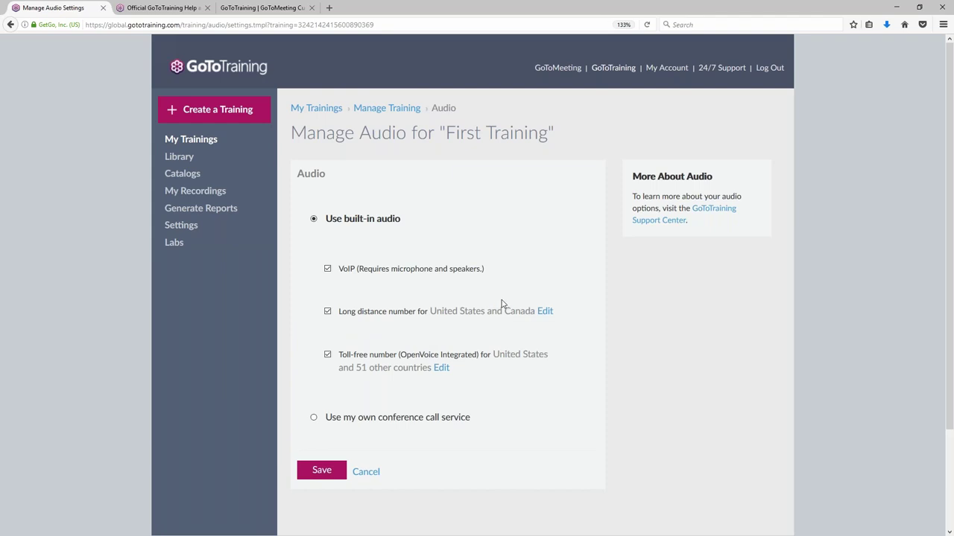
pyautogui.click(545, 311)
pyautogui.click(360, 228)
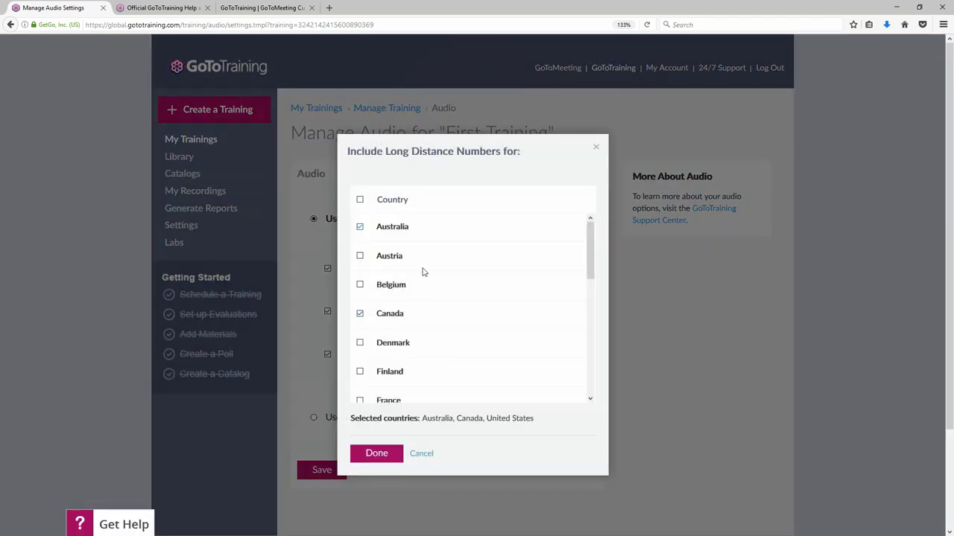
pyautogui.click(376, 451)
pyautogui.click(318, 490)
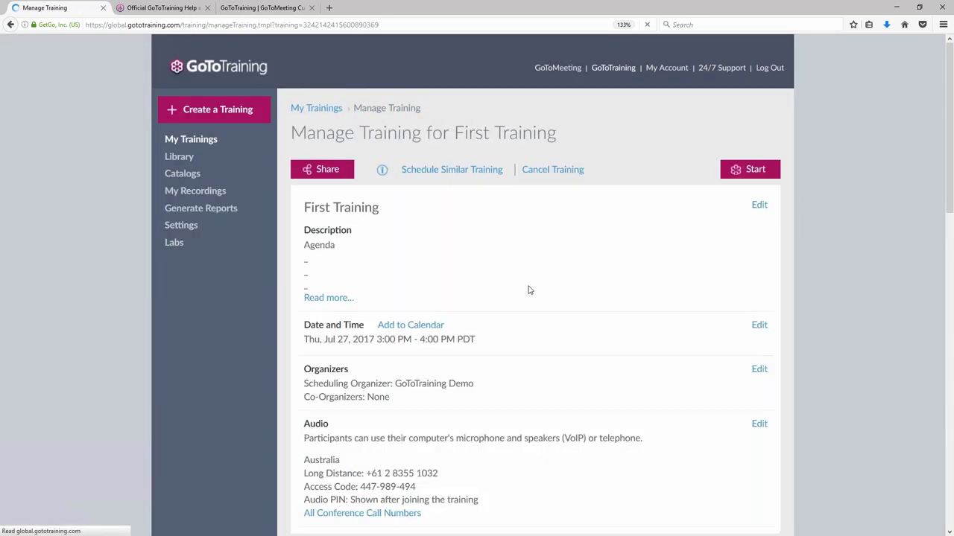
# Examine the Add Class Activities section of First Training, including the Breakout entry
pyautogui.scroll(-2, 521, 306)
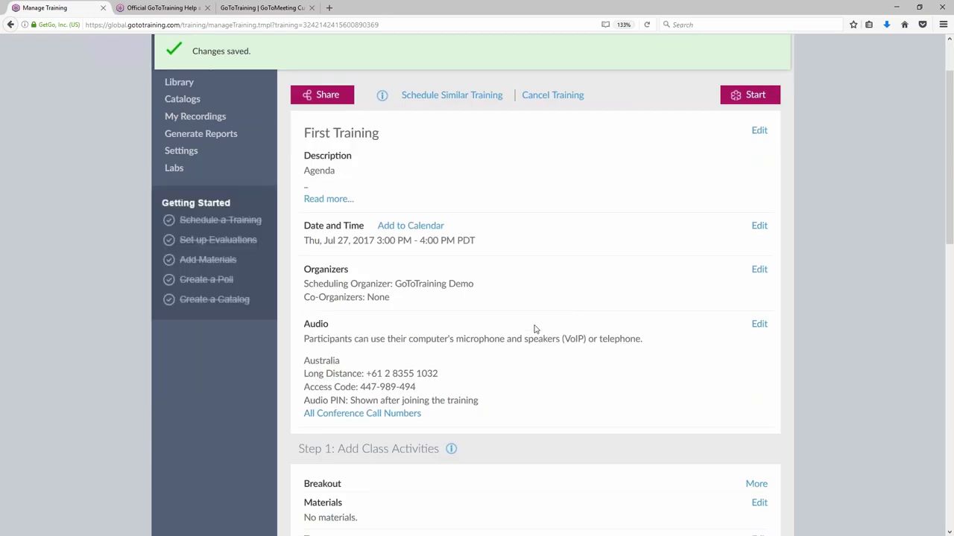
pyautogui.scroll(-4, 535, 328)
pyautogui.scroll(-2, 534, 329)
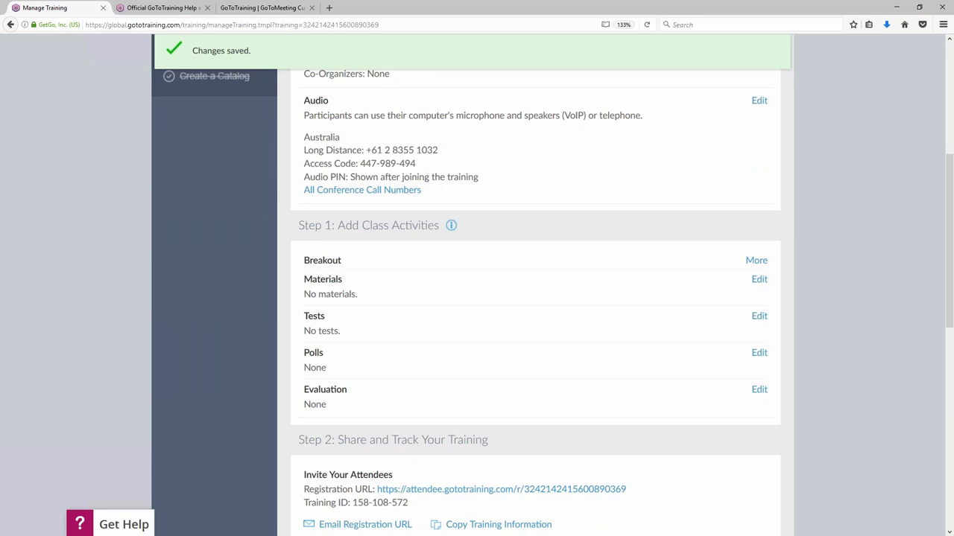
pyautogui.moveTo(304, 267); pyautogui.dragTo(347, 264)
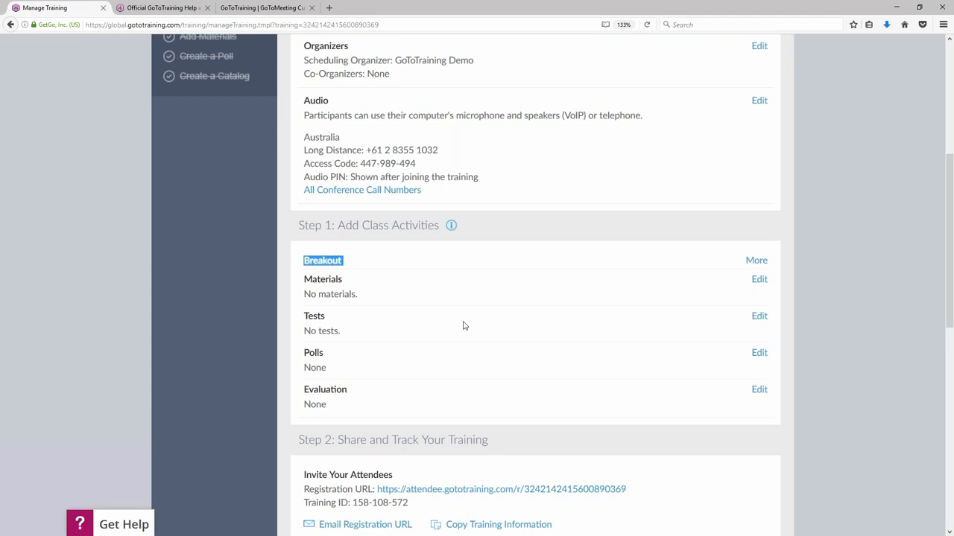
pyautogui.click(179, 362)
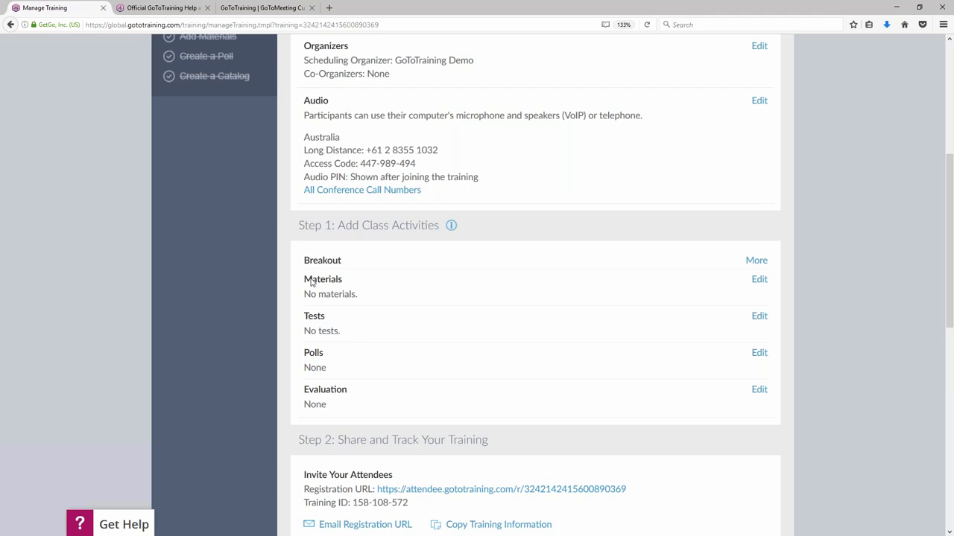
# Add Admin-Guide.pdf from the library to the materials for First Training
pyautogui.click(757, 280)
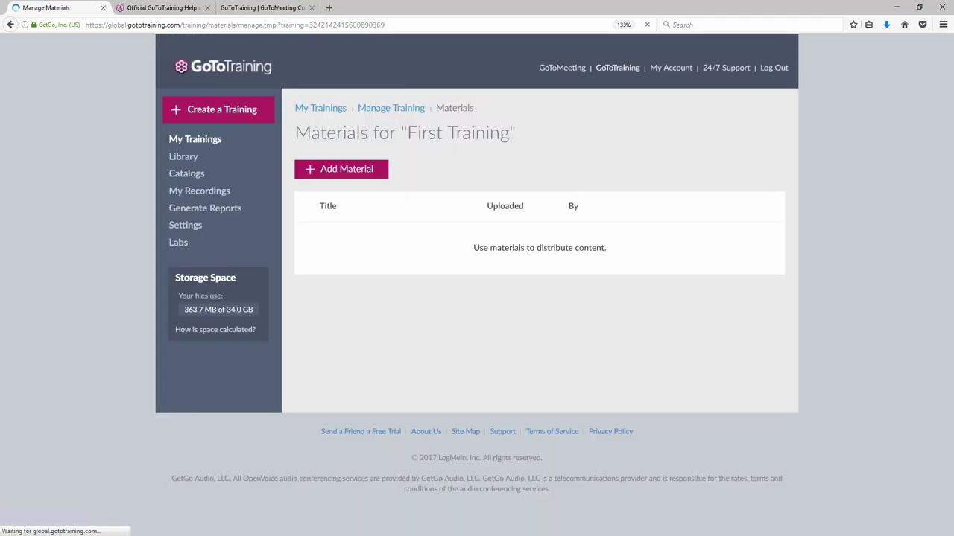
pyautogui.click(342, 177)
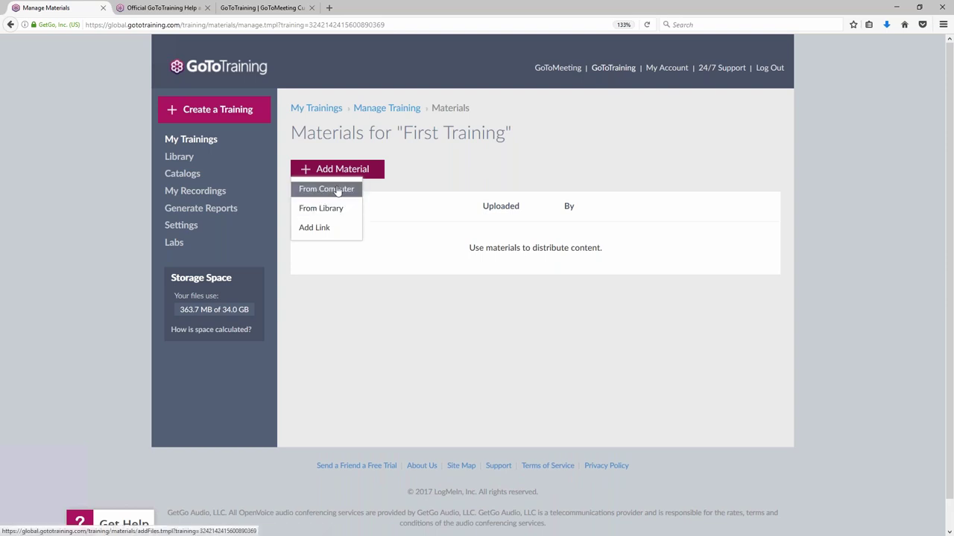
pyautogui.click(320, 208)
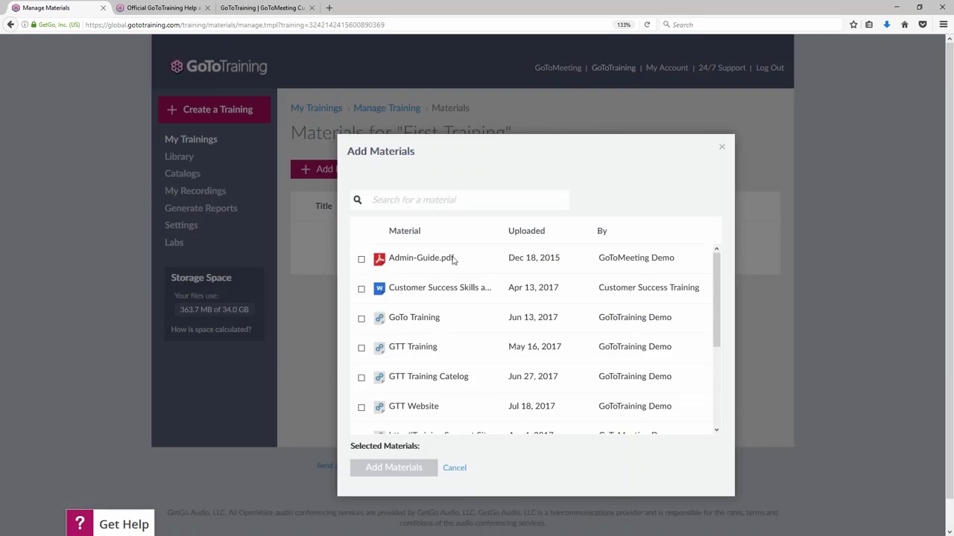
pyautogui.click(362, 259)
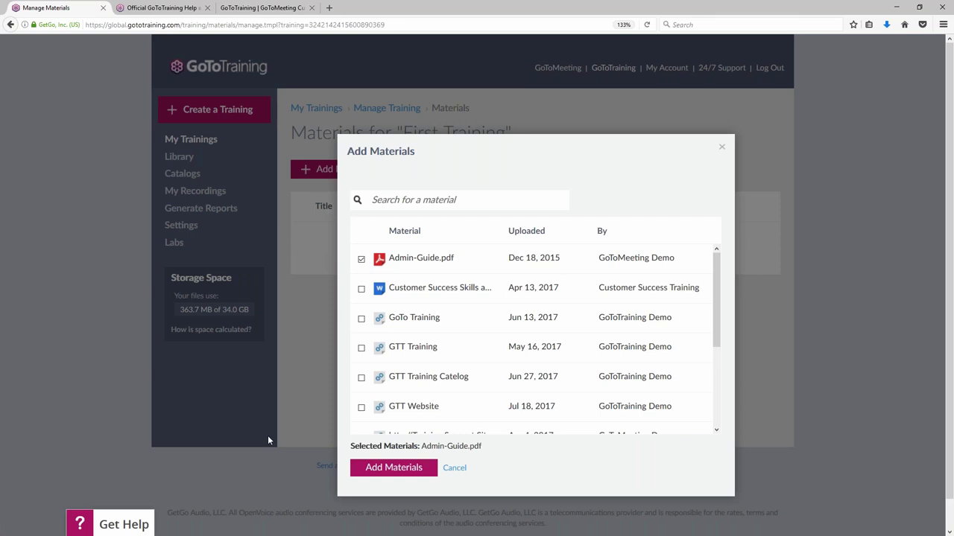
pyautogui.click(371, 468)
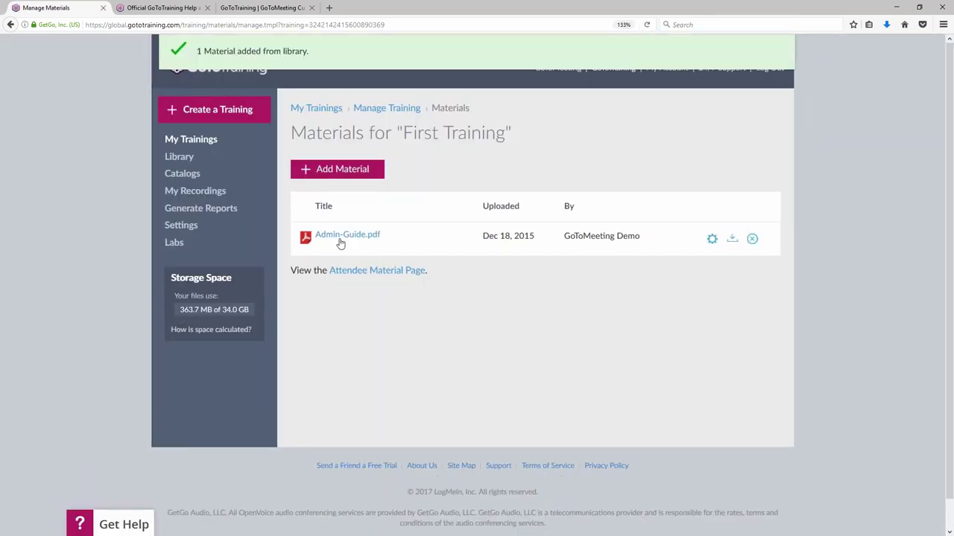
# Review when attendees get access to Admin-Guide.pdf, leave the settings unsaved and return to First Training's management page
pyautogui.moveTo(339, 246)
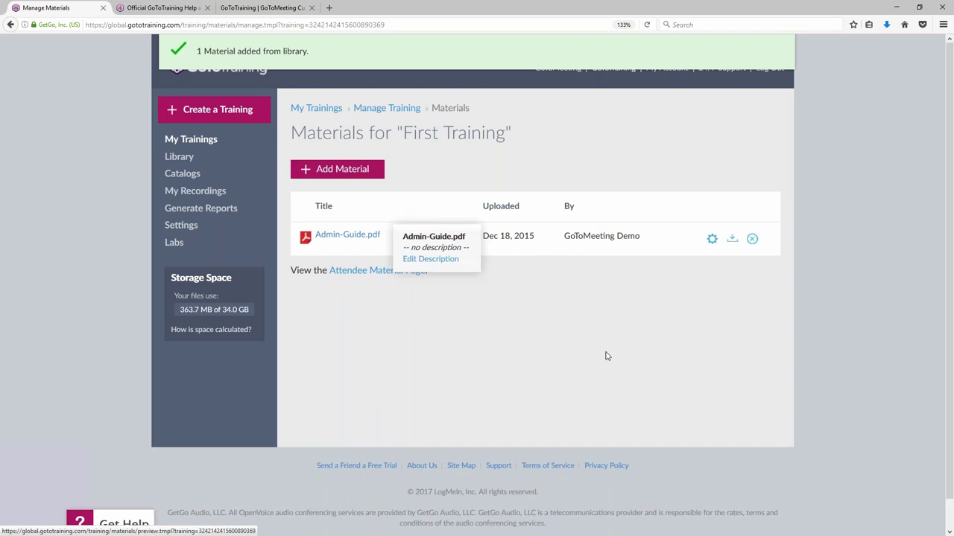
pyautogui.click(713, 240)
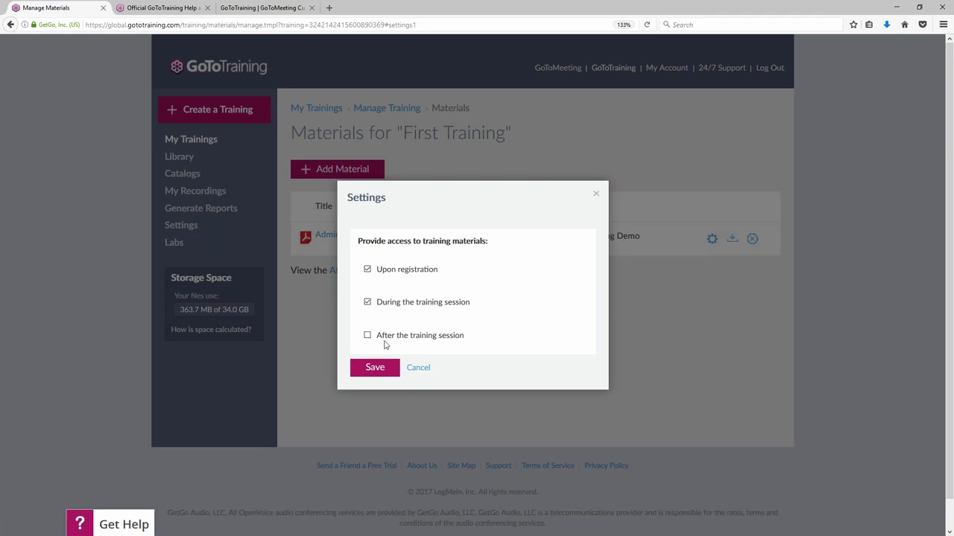
pyautogui.click(418, 369)
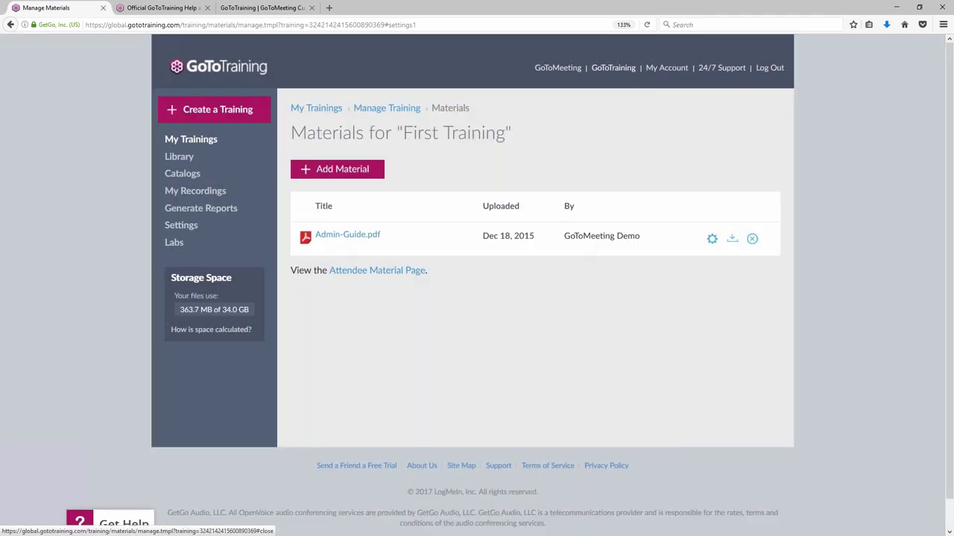
pyautogui.click(377, 109)
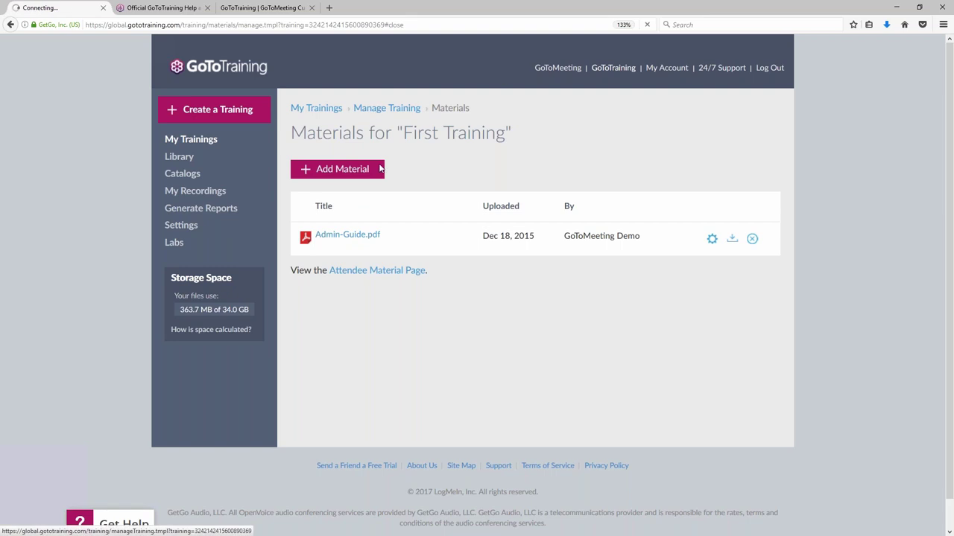
# Examine the question types offered for a new test in First Training and return to its tests list without creating one
pyautogui.scroll(-10, 582, 315)
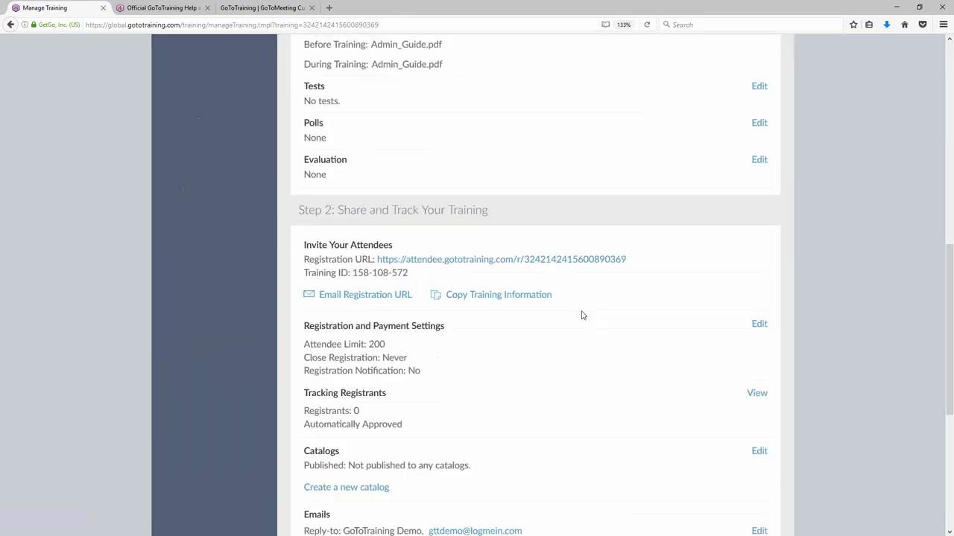
pyautogui.scroll(1, 582, 315)
pyautogui.scroll(3, 760, 195)
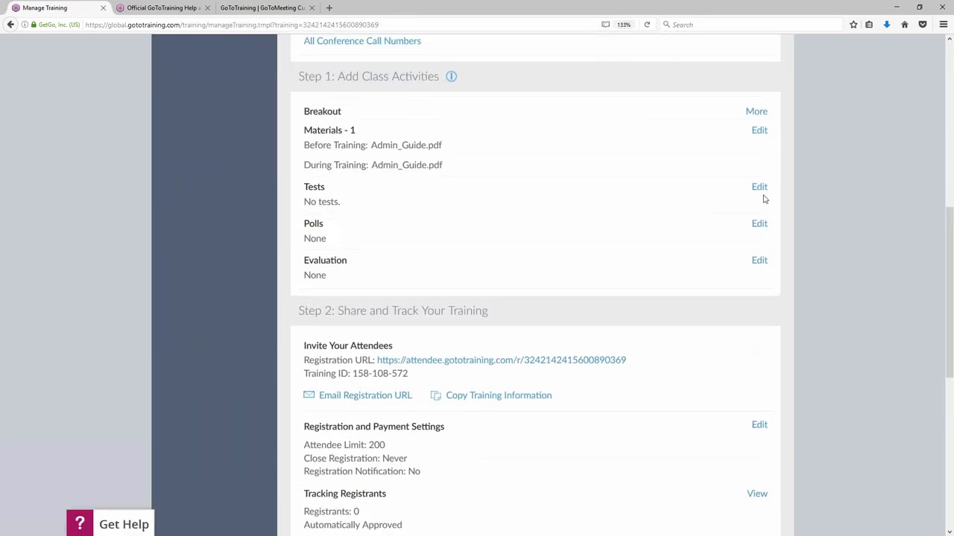
pyautogui.click(759, 188)
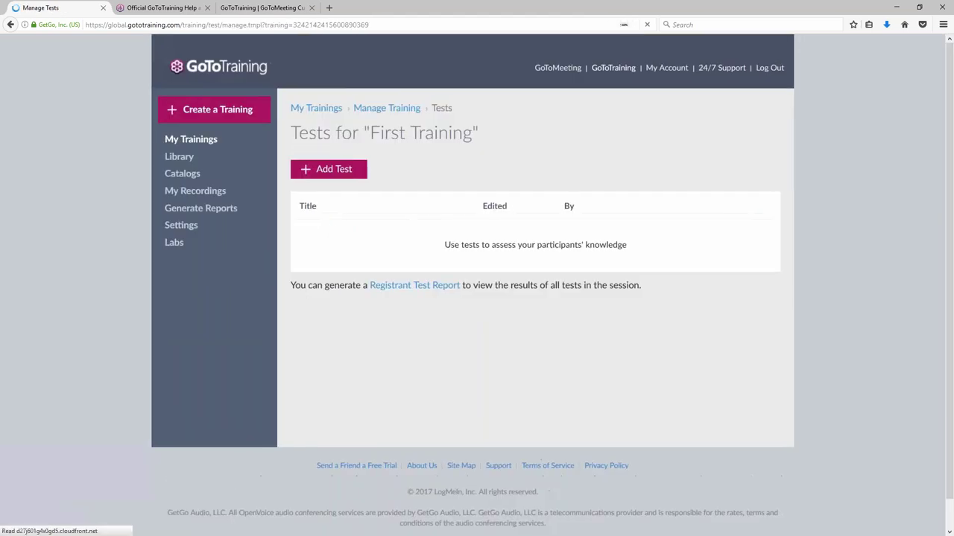
pyautogui.click(350, 170)
pyautogui.click(322, 188)
pyautogui.scroll(-3, 460, 298)
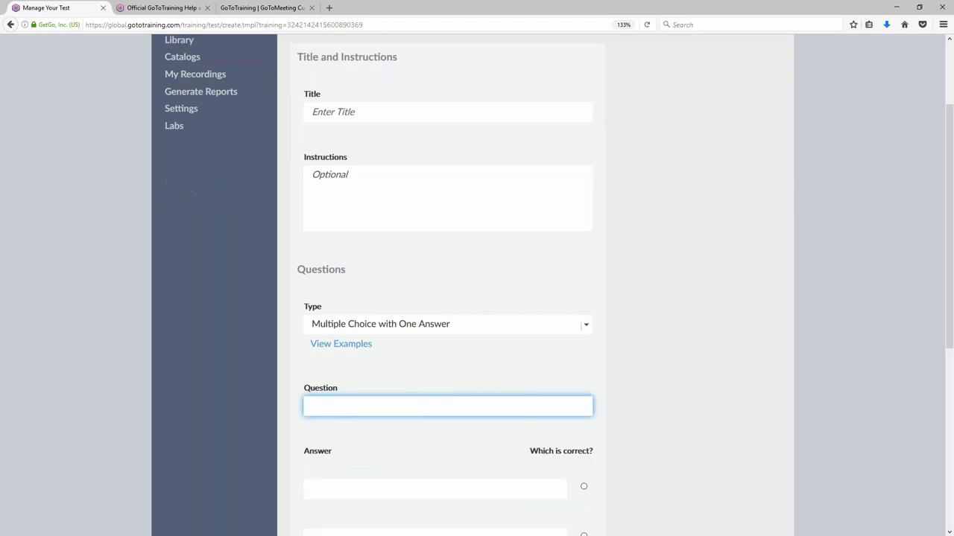
pyautogui.click(461, 291)
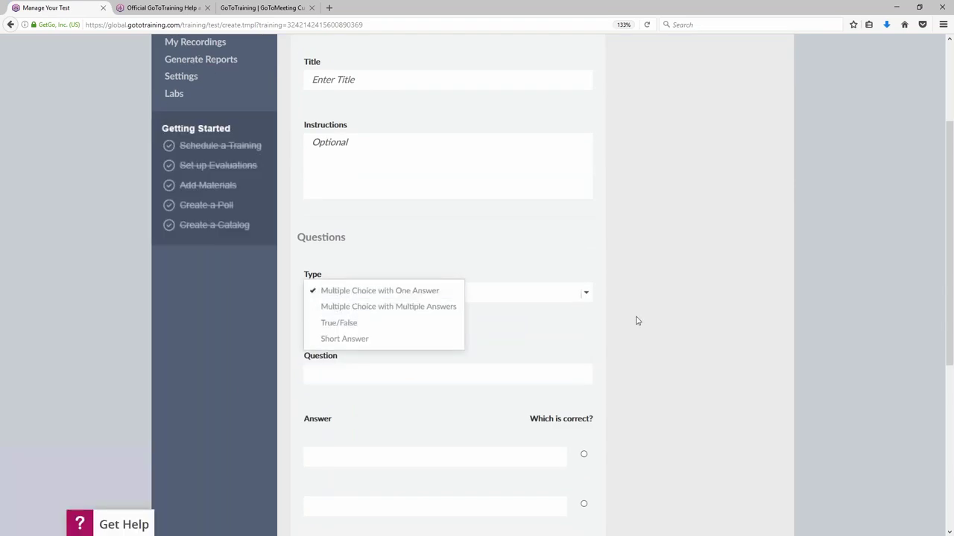
pyautogui.click(681, 315)
pyautogui.scroll(3, 436, 208)
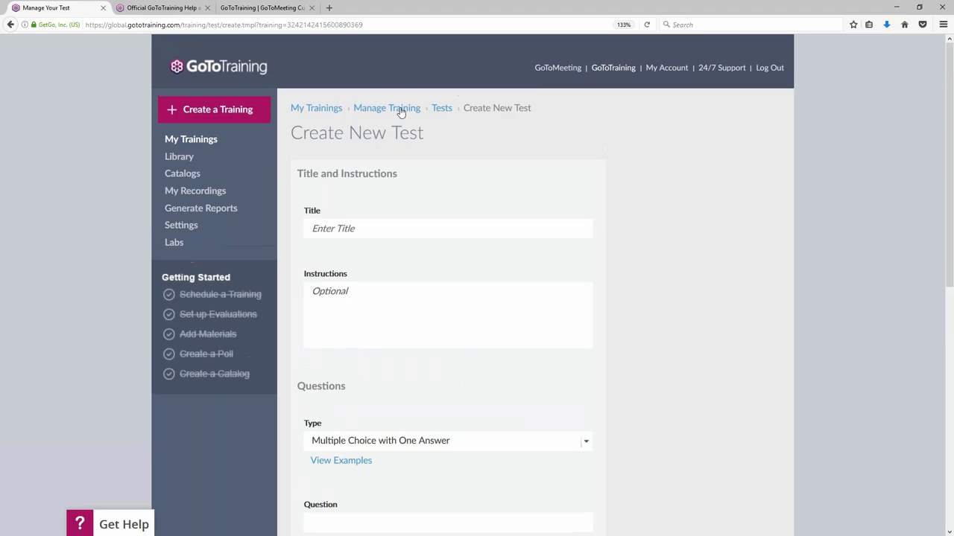
pyautogui.click(441, 109)
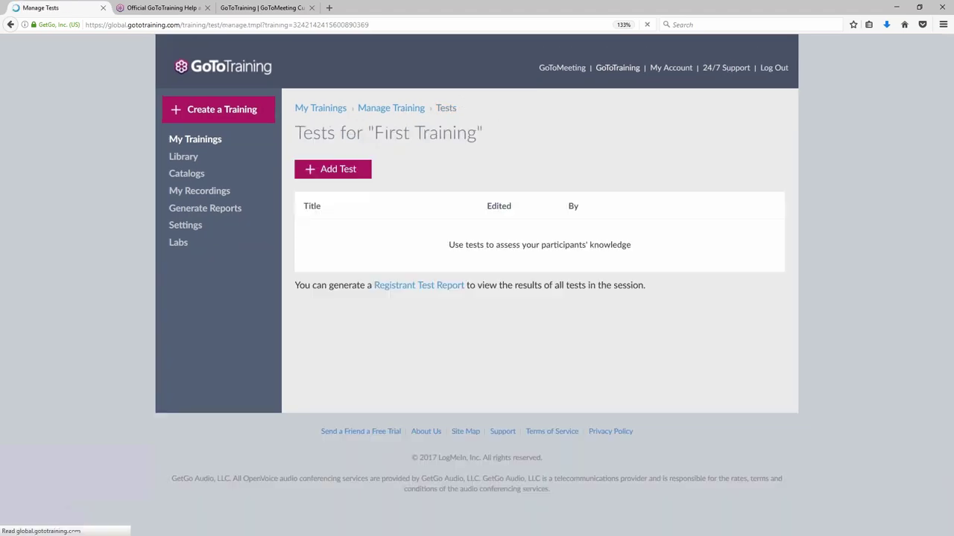
# Add the Demo Test edited Aug 30, 2016 from the library to First Training
pyautogui.click(325, 171)
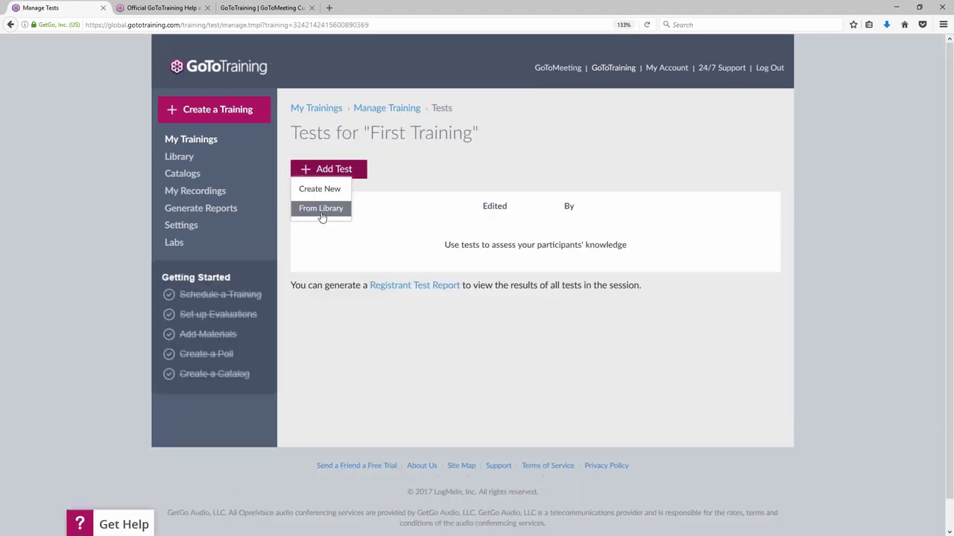
pyautogui.click(320, 212)
pyautogui.click(361, 285)
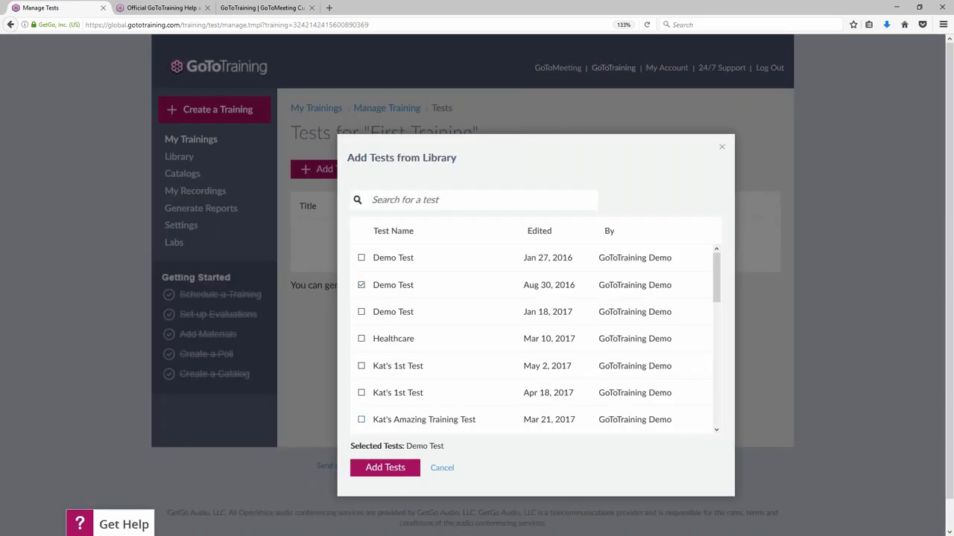
pyautogui.click(377, 467)
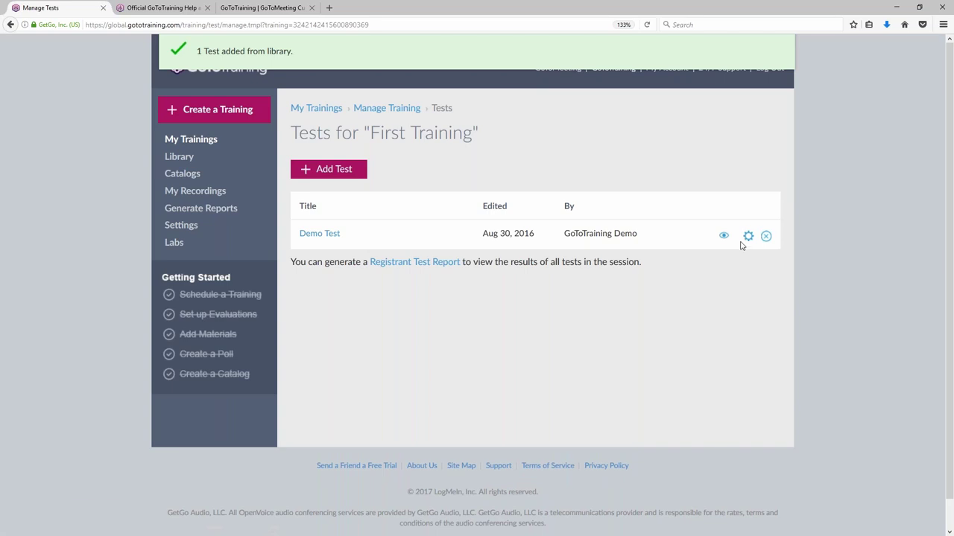
# Review Demo Test's timing and submittal settings, leave them unsaved and return to First Training's management page
pyautogui.moveTo(748, 237)
pyautogui.click(534, 281)
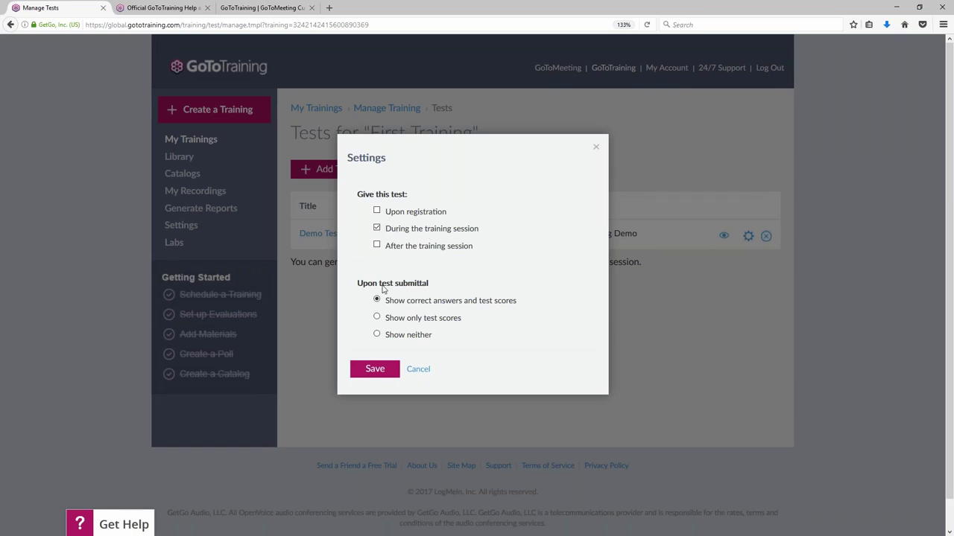
pyautogui.click(415, 372)
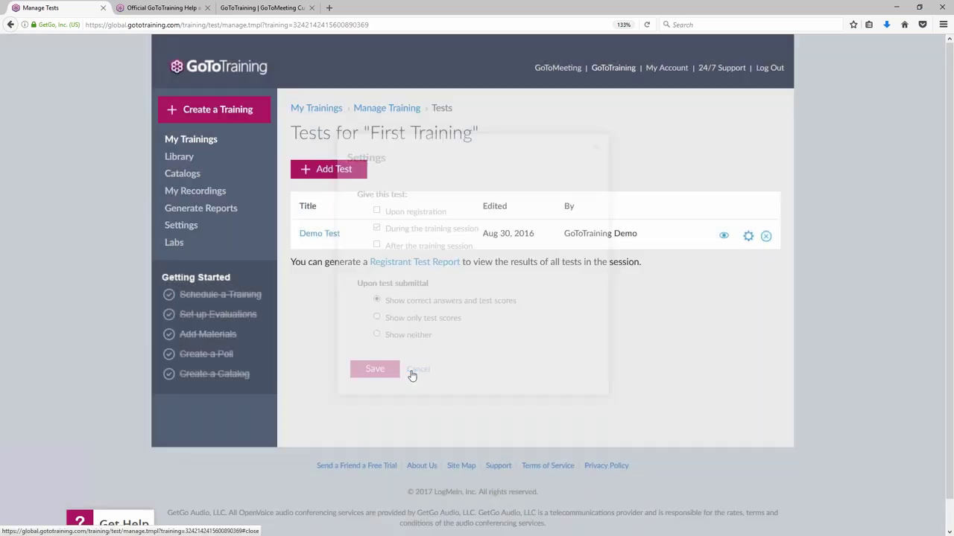
pyautogui.click(380, 110)
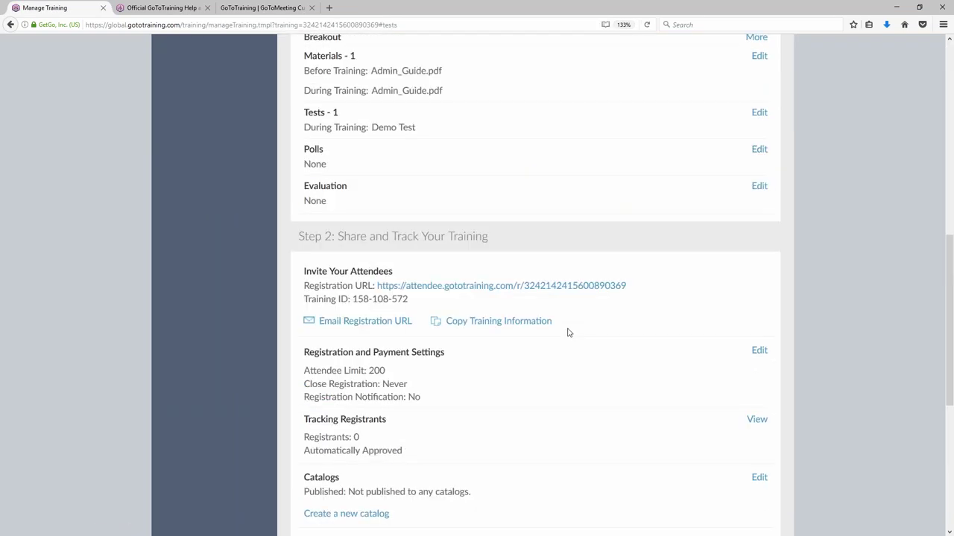
# Start a new Multiple Choice (One Answer) poll for First Training with the question "Are you going to use polls"
pyautogui.click(755, 152)
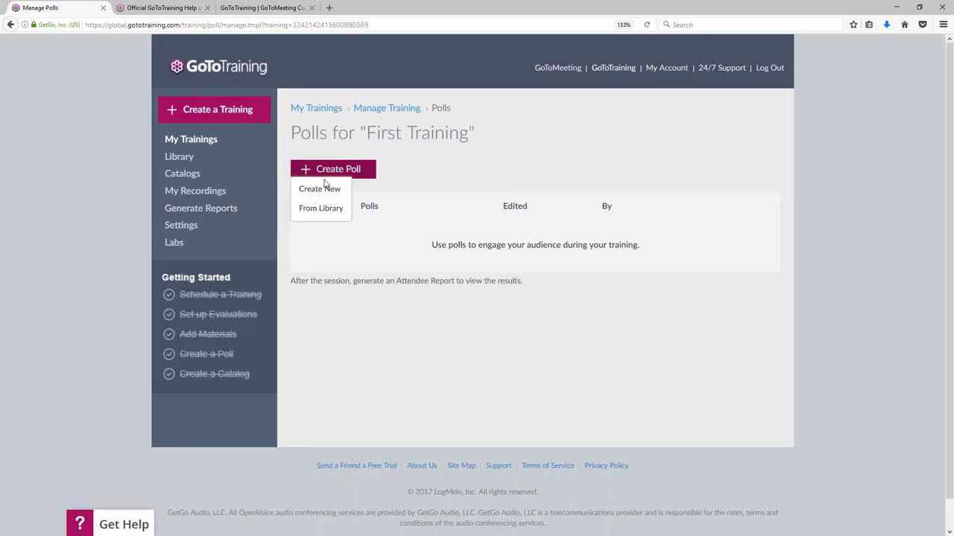
pyautogui.click(322, 189)
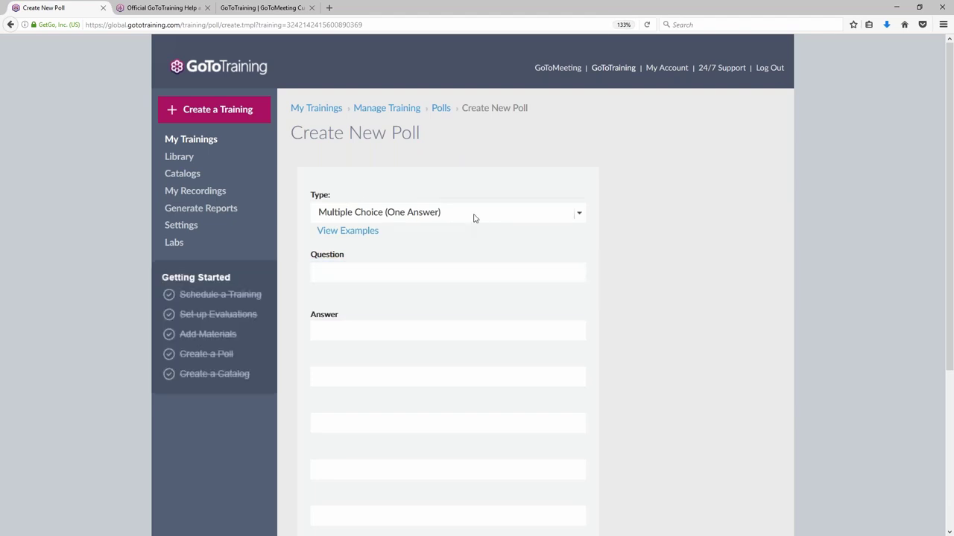
pyautogui.click(474, 217)
pyautogui.click(460, 270)
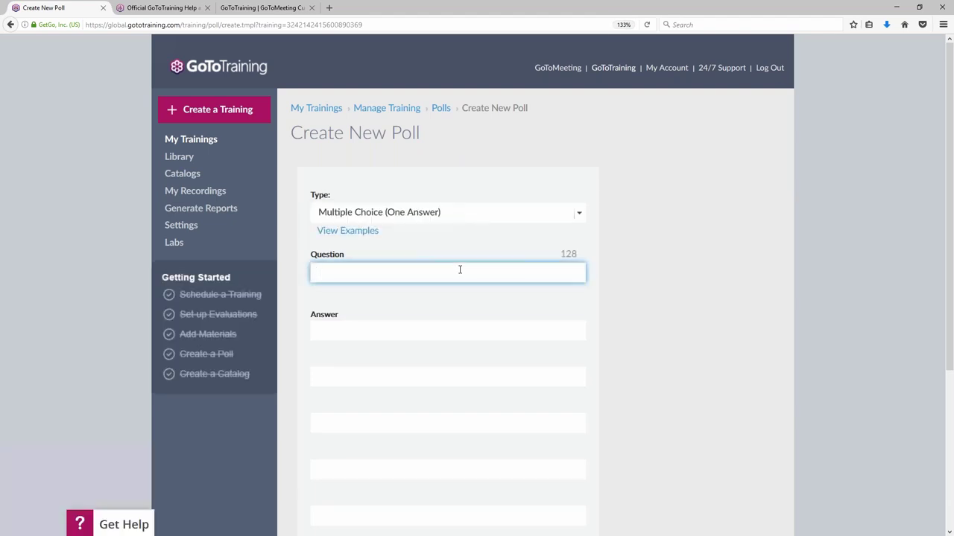
pyautogui.write('Are')
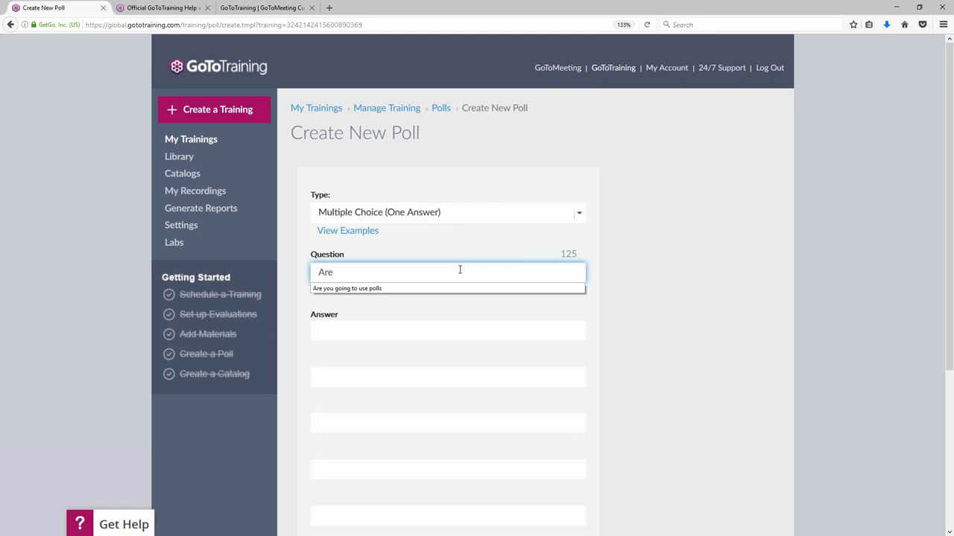
pyautogui.click(450, 289)
# Enter Yes and No as the first two answers of the new poll
pyautogui.click(437, 330)
pyautogui.write('Yes')
pyautogui.press('Tab')
pyautogui.write('no')
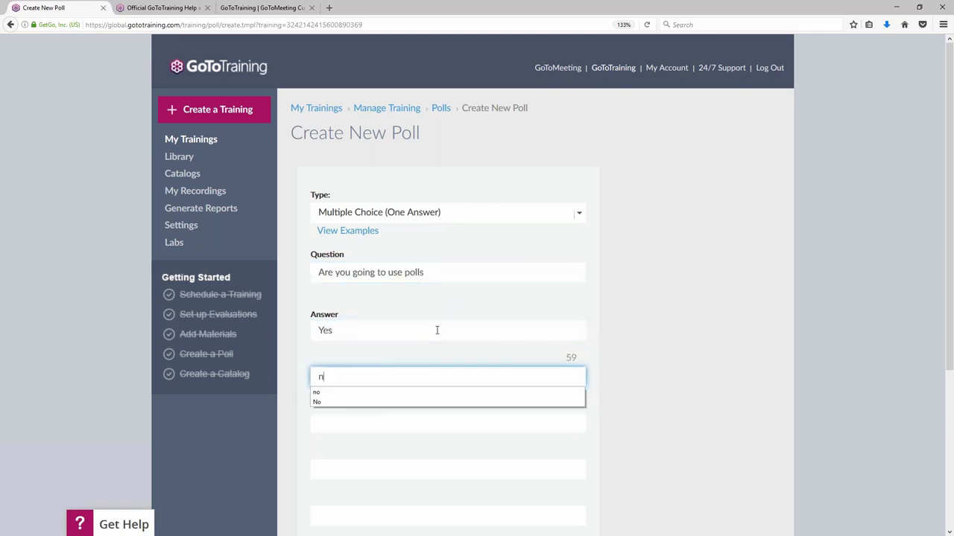
pyautogui.press('BackSpace')
pyautogui.press('BackSpace')
pyautogui.write('No')
pyautogui.press('Escape')
pyautogui.press('Tab')
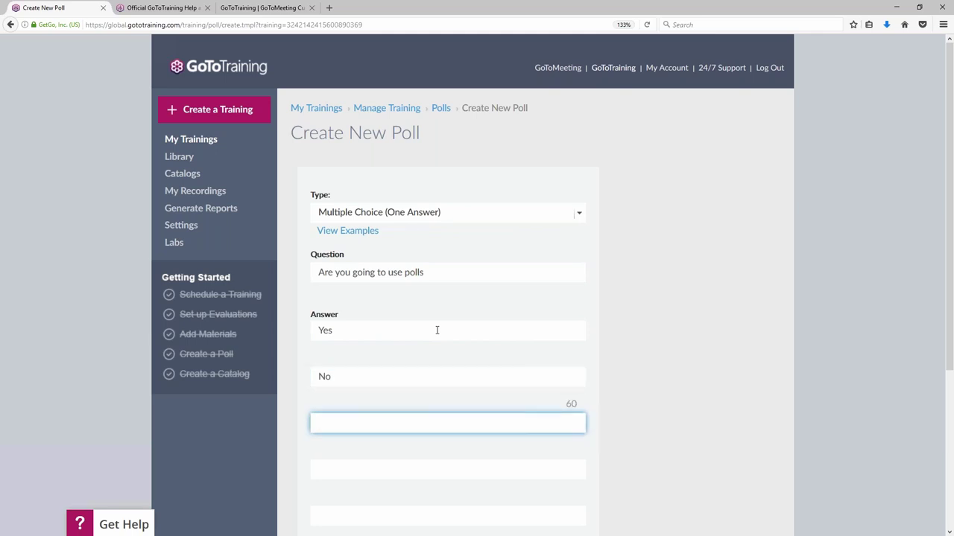
# Enter Maybe as the poll's third answer and save the poll to First Training
pyautogui.write('Maybe')
pyautogui.press('Escape')
pyautogui.click(713, 330)
pyautogui.scroll(-4, 713, 330)
pyautogui.click(330, 345)
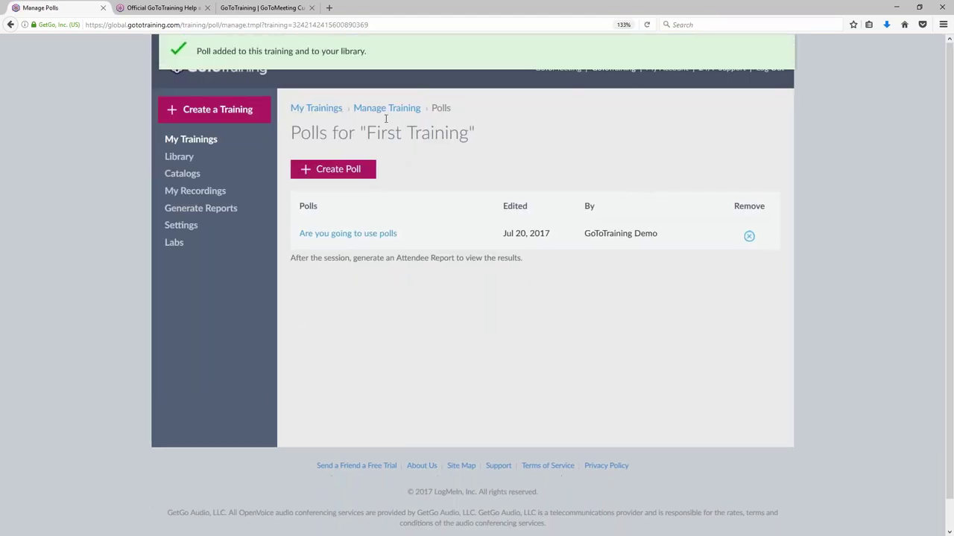
# Examine the question types offered for a new First Training evaluation and return to the management page without creating one
pyautogui.click(385, 115)
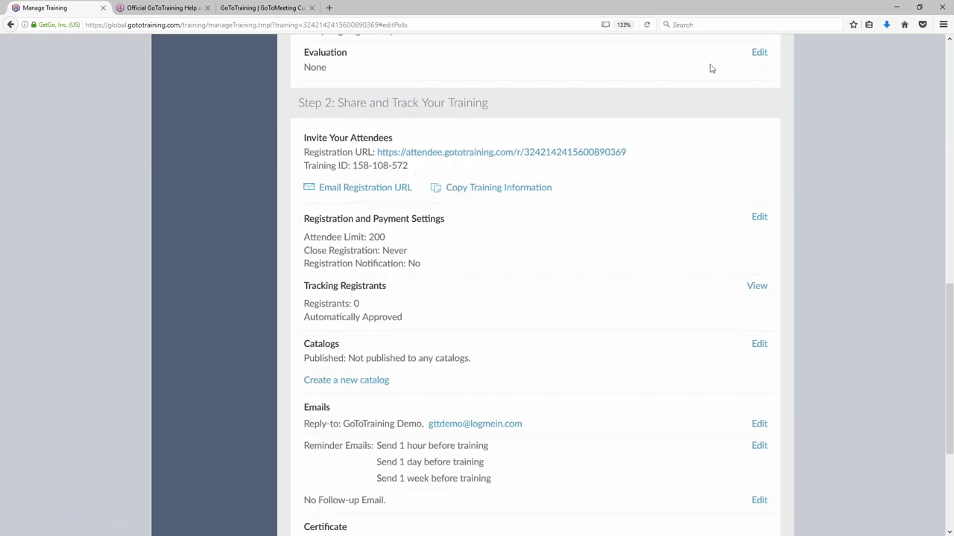
pyautogui.click(758, 53)
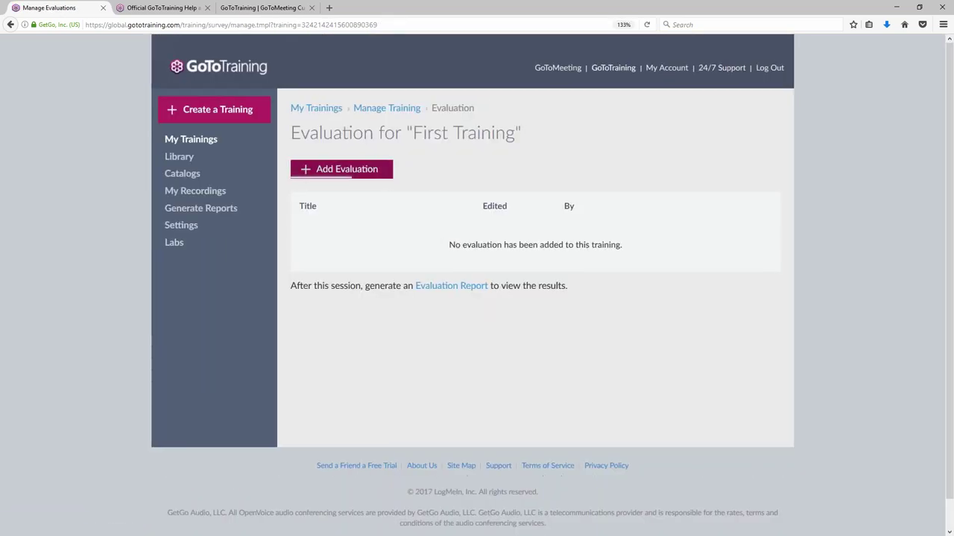
pyautogui.click(341, 169)
pyautogui.click(319, 187)
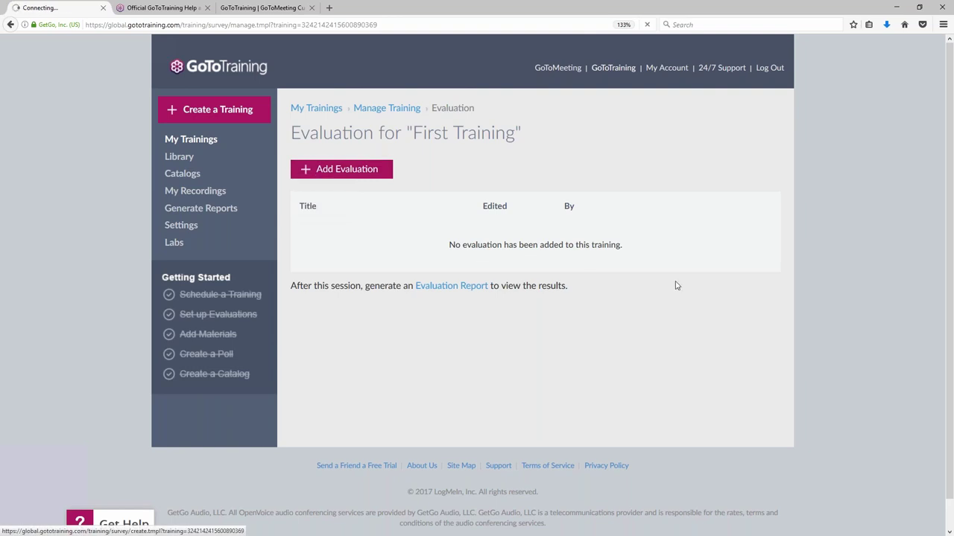
pyautogui.scroll(-3, 604, 332)
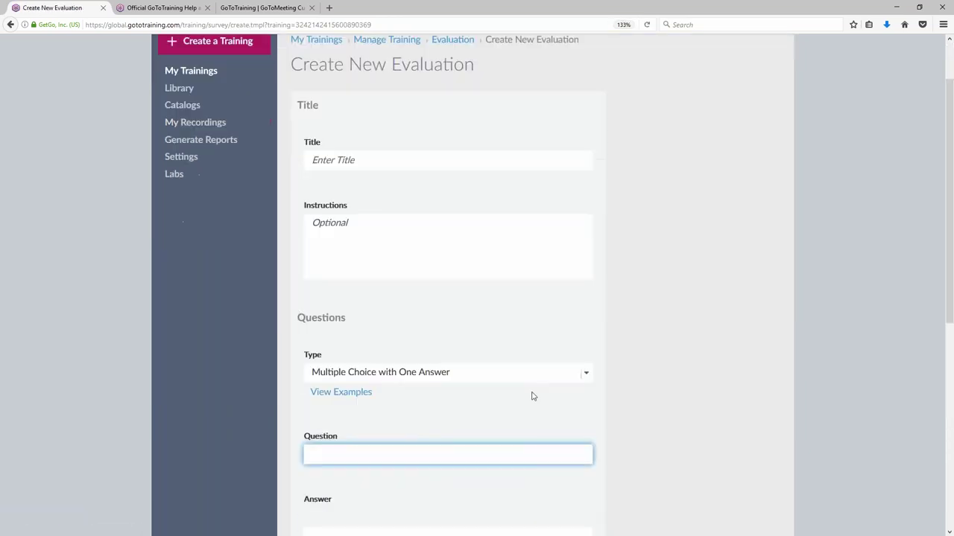
pyautogui.click(529, 294)
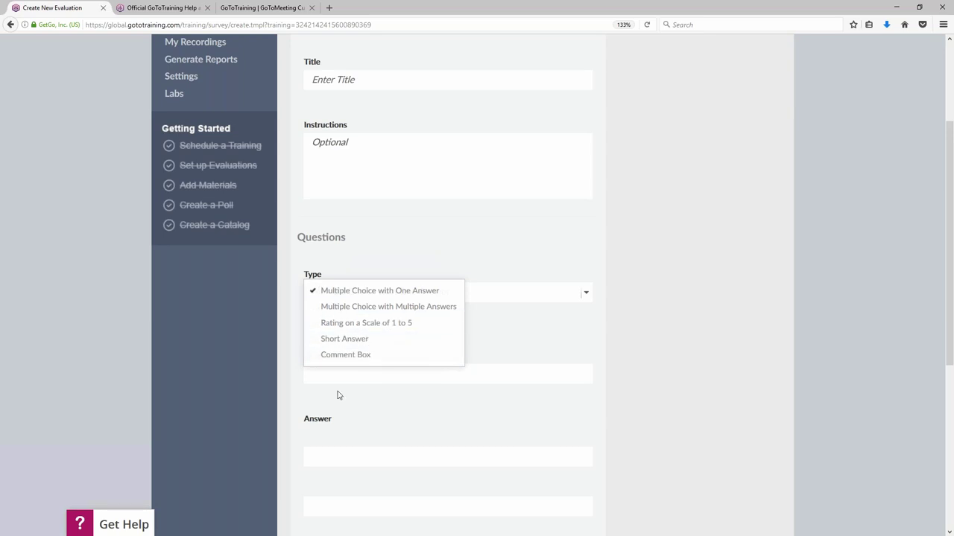
pyautogui.click(701, 439)
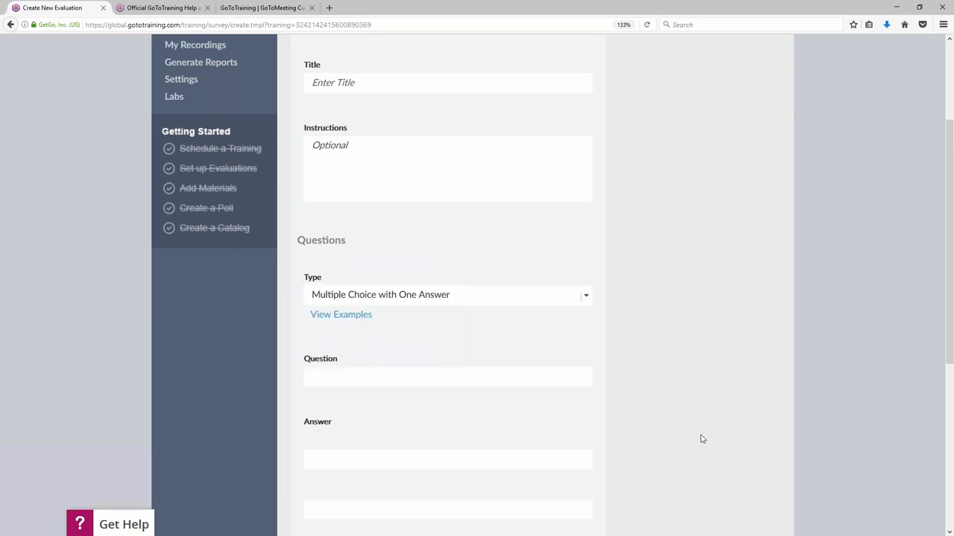
pyautogui.scroll(3, 700, 439)
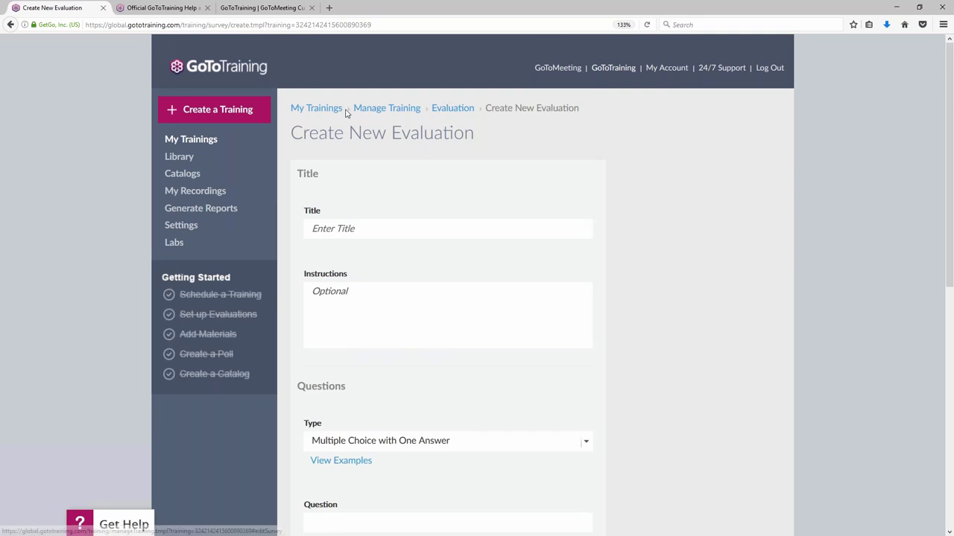
pyautogui.click(401, 111)
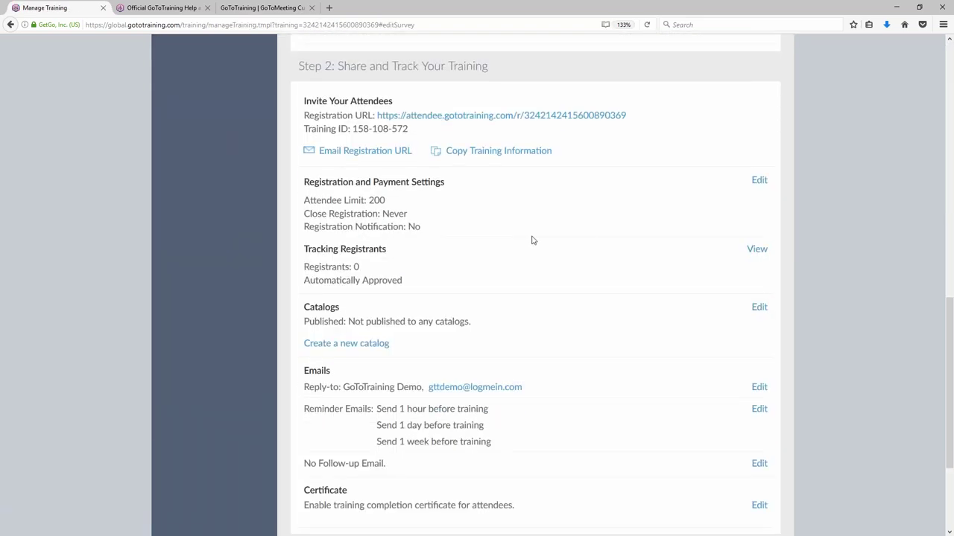
# Highlight First Training's registration URL in the attendee invitation section, and open its registration and payment settings
pyautogui.scroll(2, 581, 301)
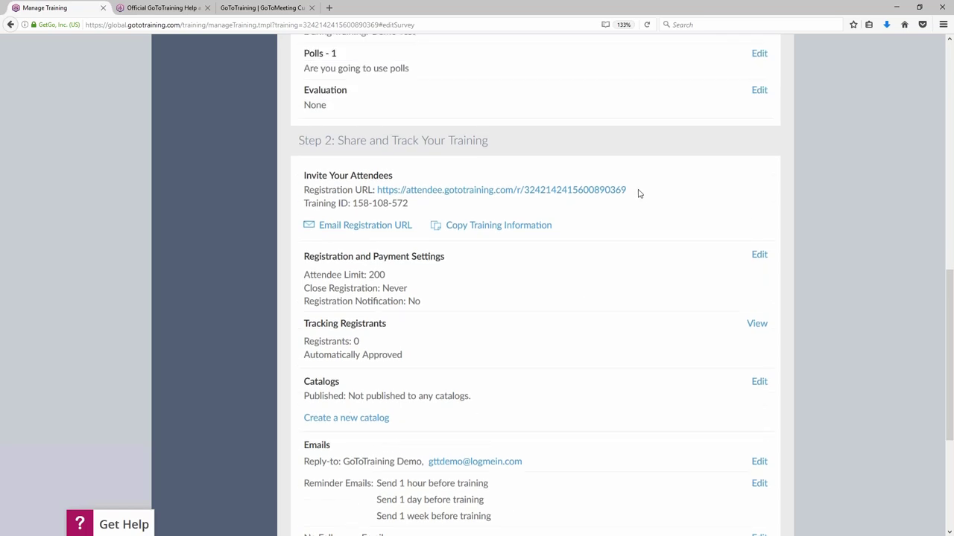
pyautogui.moveTo(638, 191); pyautogui.dragTo(377, 192)
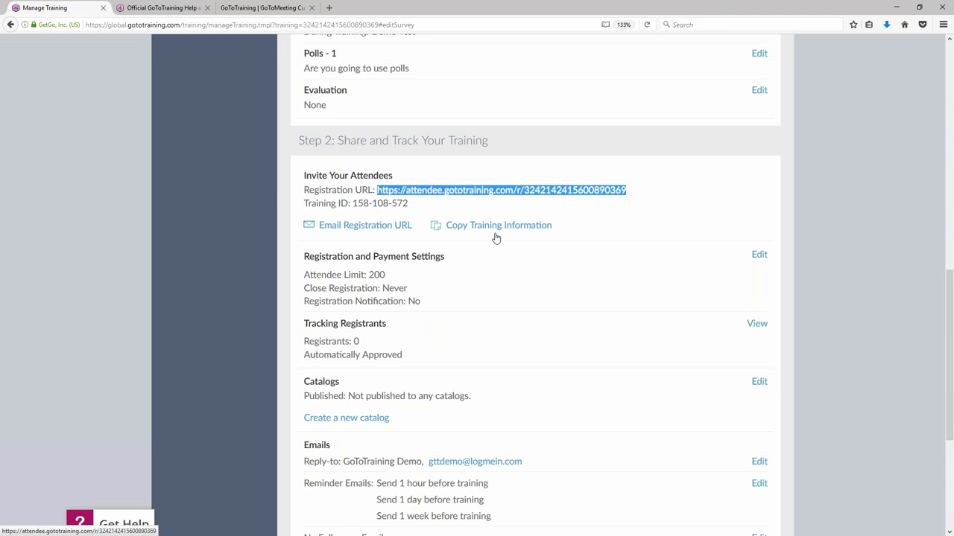
pyautogui.scroll(-2, 634, 293)
pyautogui.click(642, 218)
pyautogui.click(756, 181)
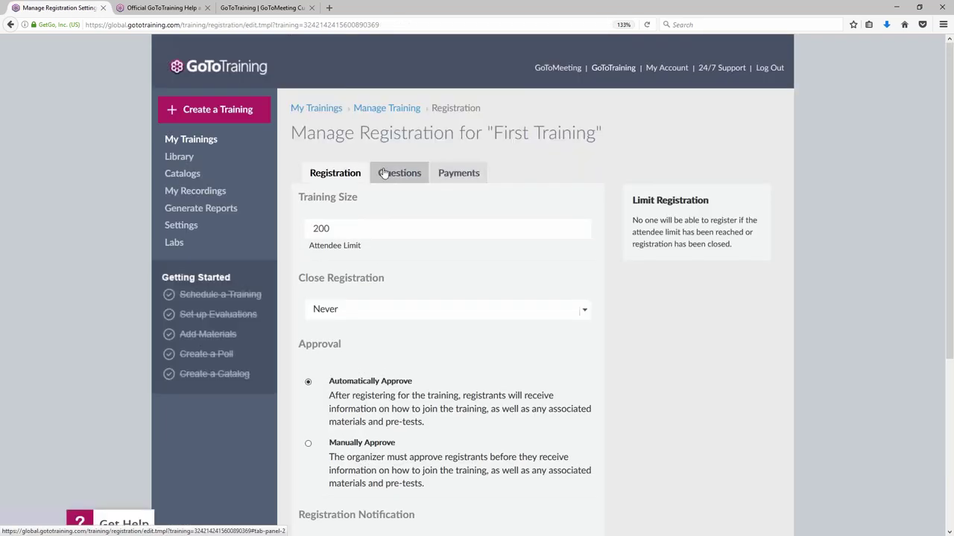
# Add Phone and Job Title to First Training's registration fields and mark Phone as required
pyautogui.click(384, 173)
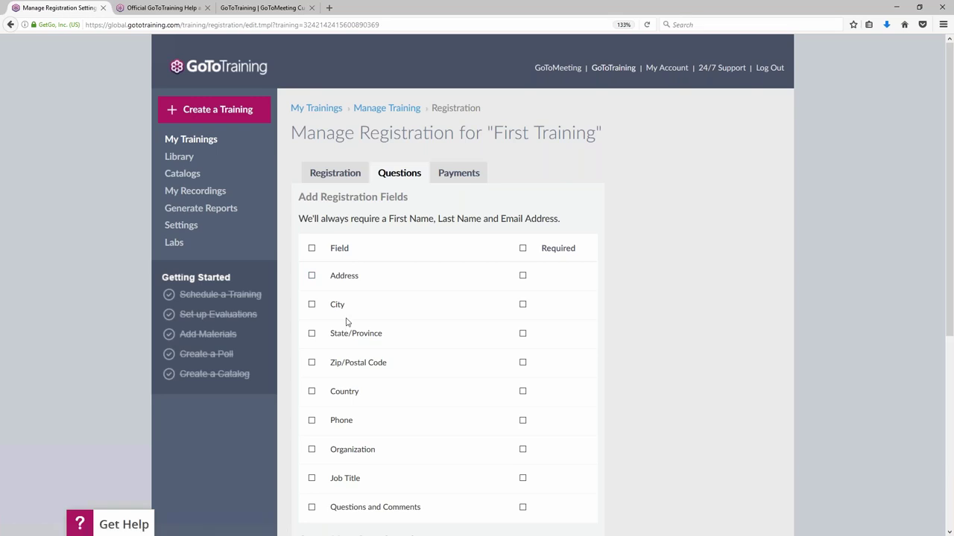
pyautogui.scroll(-3, 341, 330)
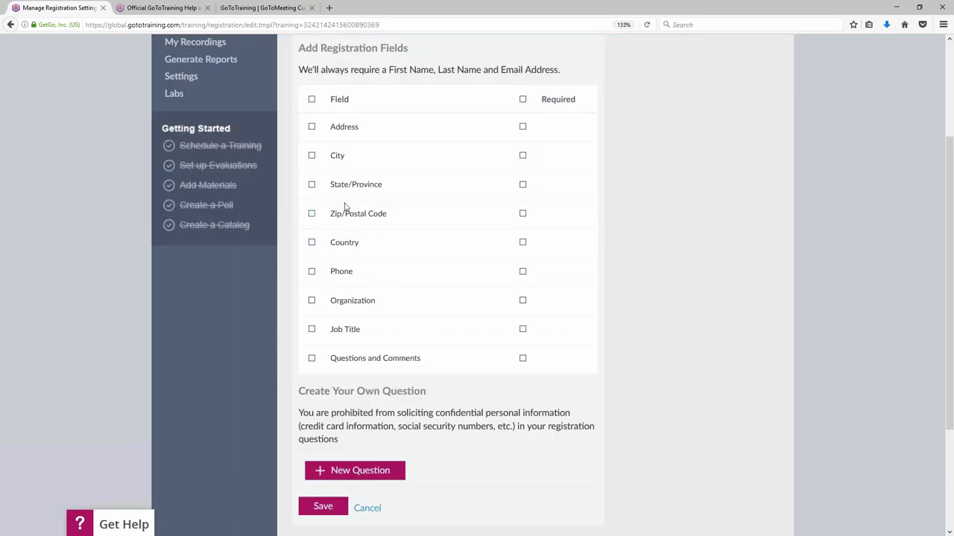
pyautogui.click(311, 271)
pyautogui.click(312, 329)
pyautogui.click(522, 271)
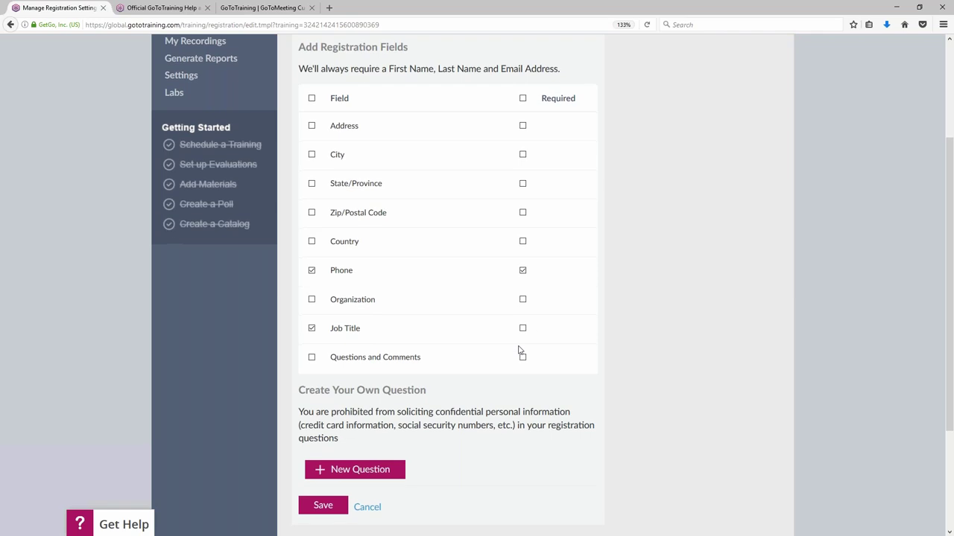
pyautogui.scroll(-3, 520, 353)
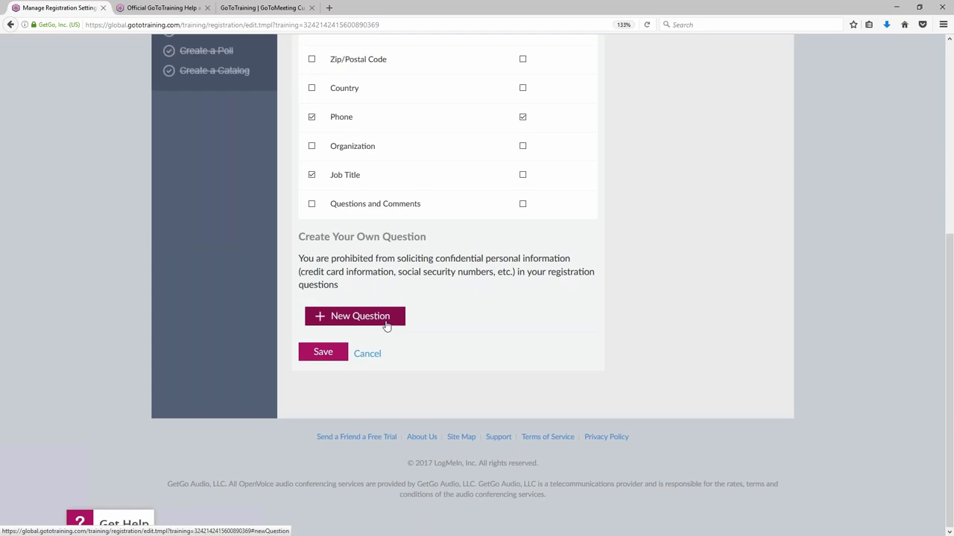
pyautogui.scroll(1, 386, 326)
pyautogui.scroll(3, 387, 324)
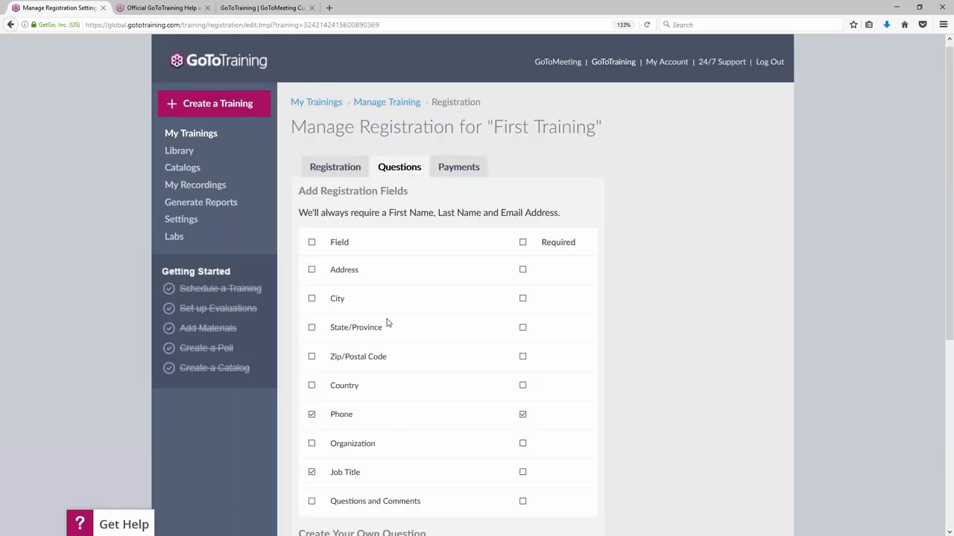
# View First Training's payment settings, discarding the registration field changes, and return to its management page
pyautogui.click(456, 167)
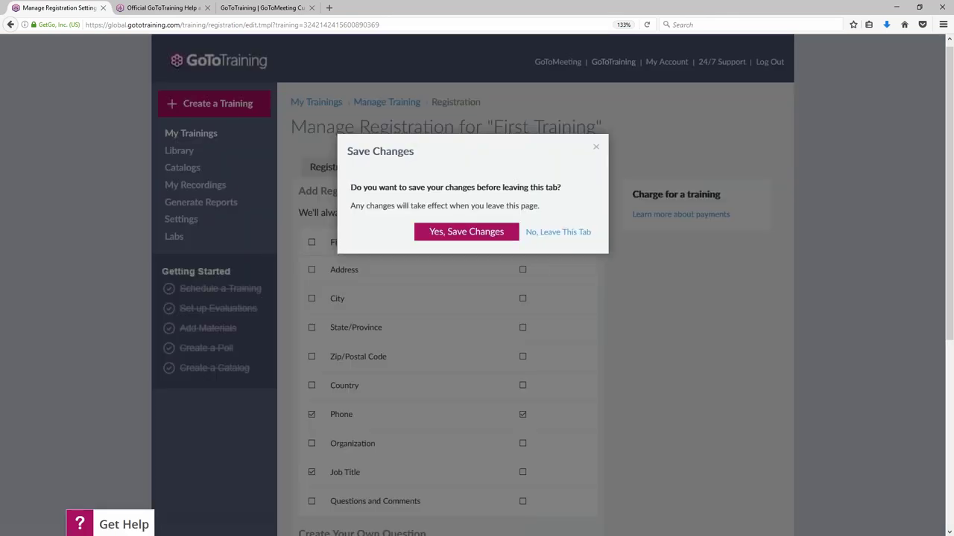
pyautogui.click(538, 233)
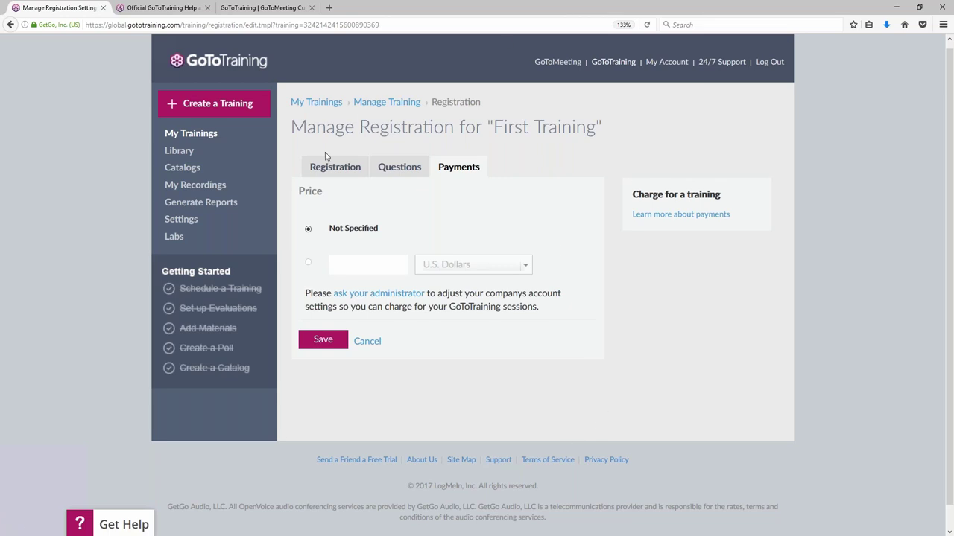
pyautogui.click(366, 108)
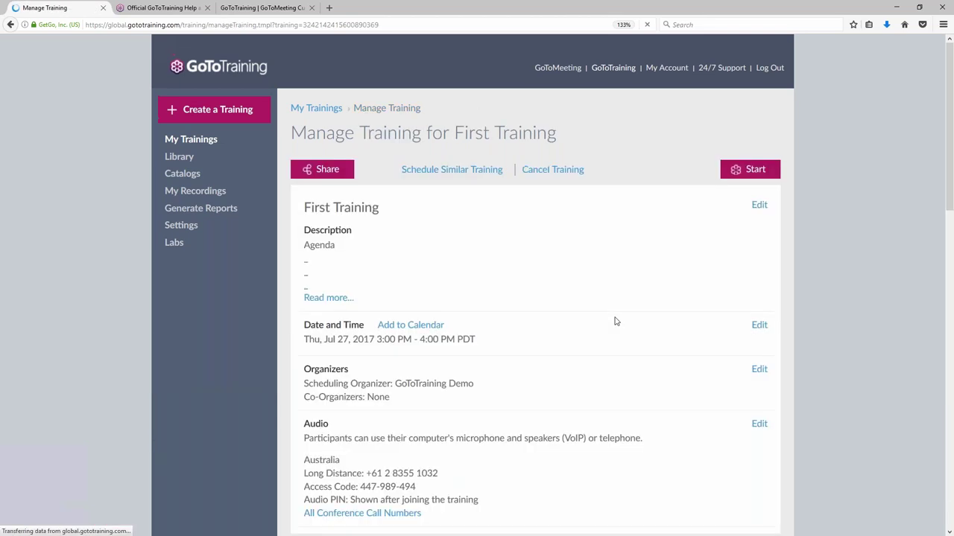
# Highlight First Training's reply-to line and open its contact information, closing it without changes
pyautogui.scroll(-10, 616, 322)
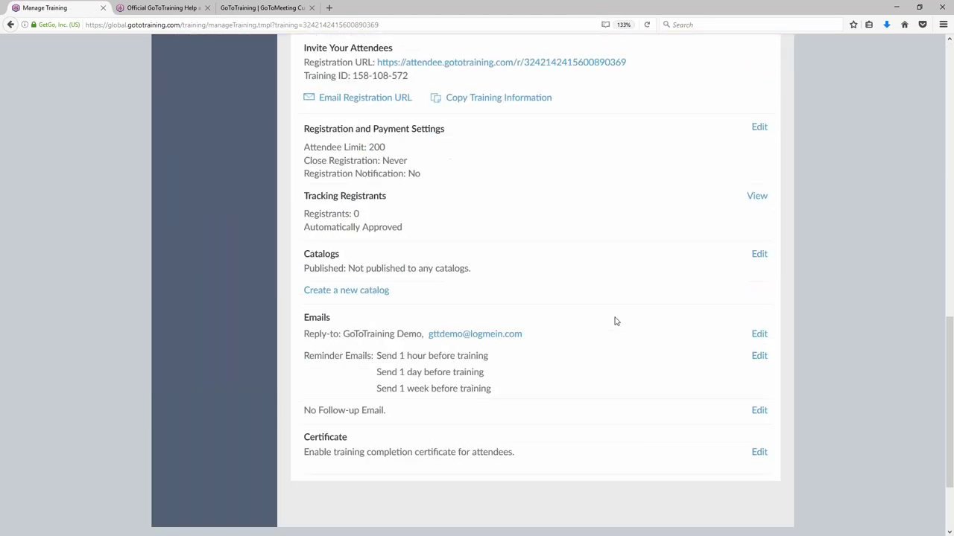
pyautogui.scroll(3, 615, 321)
pyautogui.scroll(-2, 616, 321)
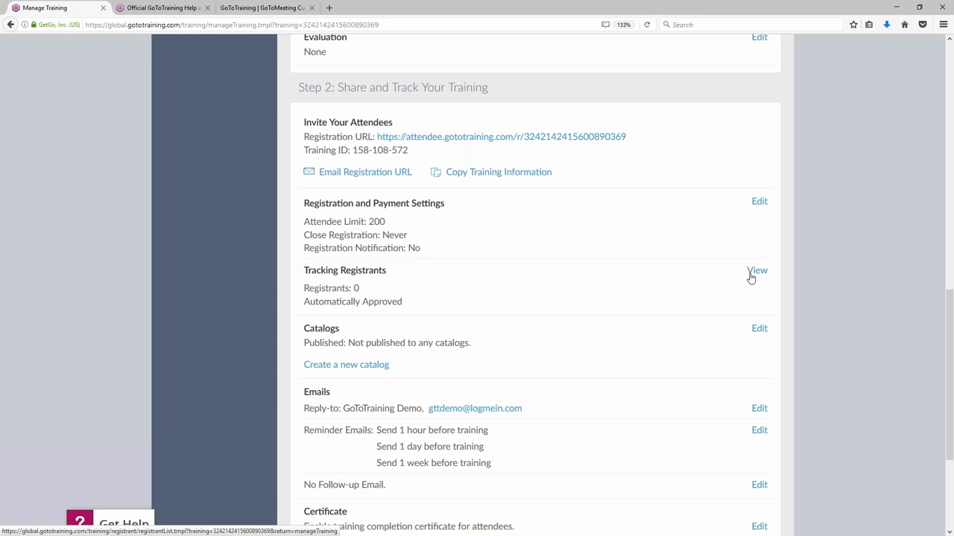
pyautogui.scroll(-1, 751, 278)
pyautogui.scroll(-5, 751, 278)
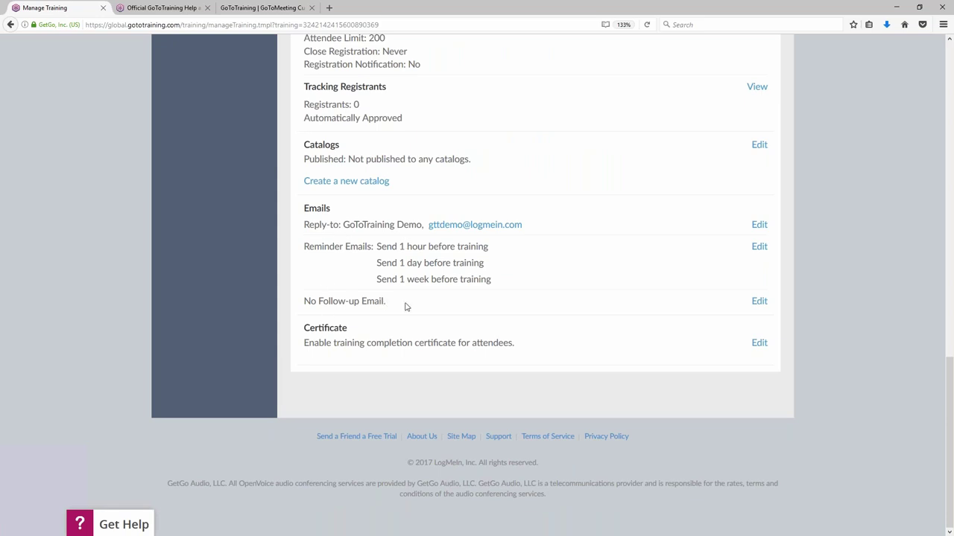
pyautogui.tripleClick(301, 225)
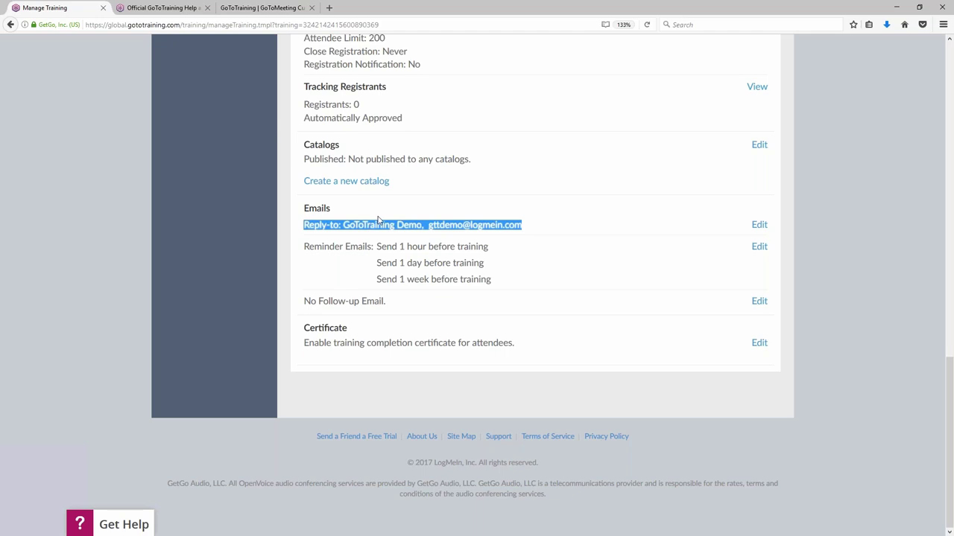
pyautogui.click(755, 231)
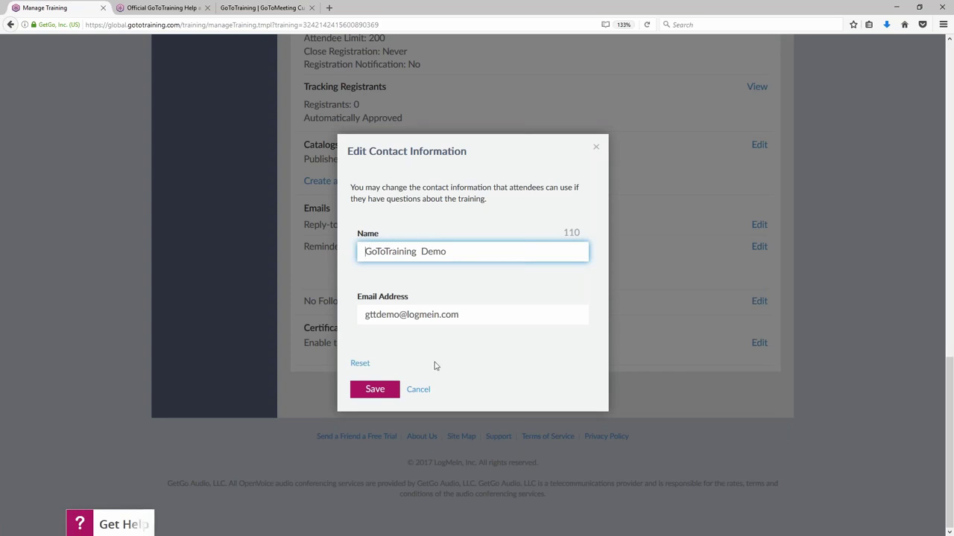
pyautogui.click(418, 389)
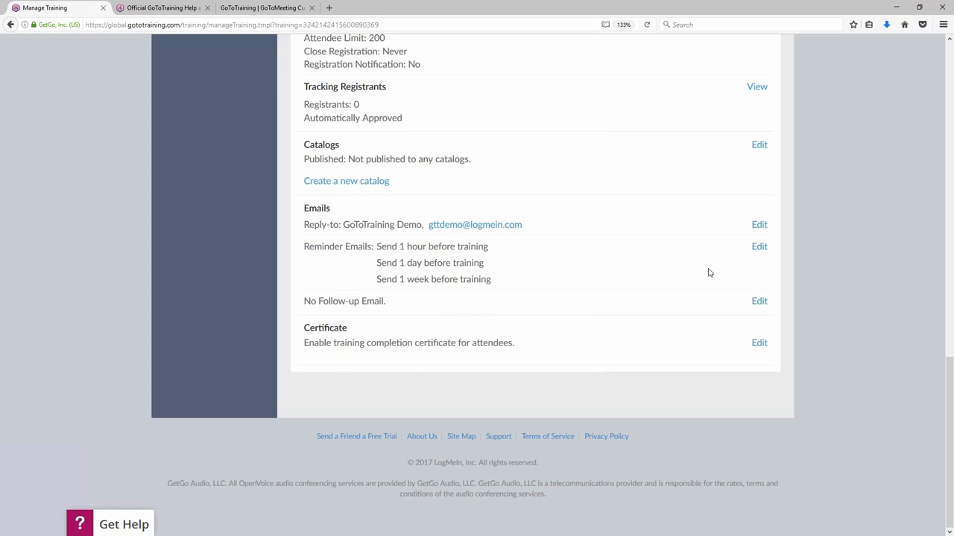
# Examine First Training's reminder email options and message content, and return to the management page
pyautogui.click(759, 248)
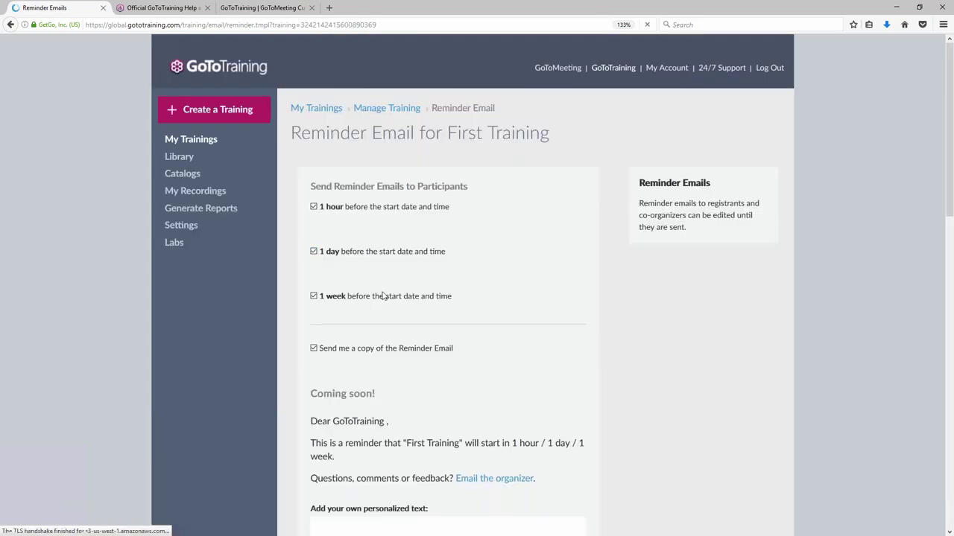
pyautogui.scroll(-3, 442, 277)
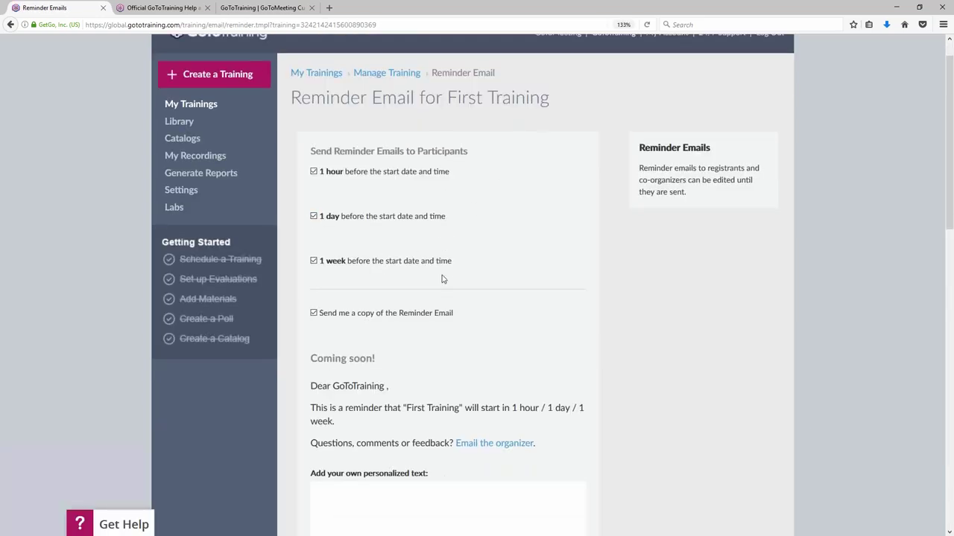
pyautogui.scroll(3, 442, 279)
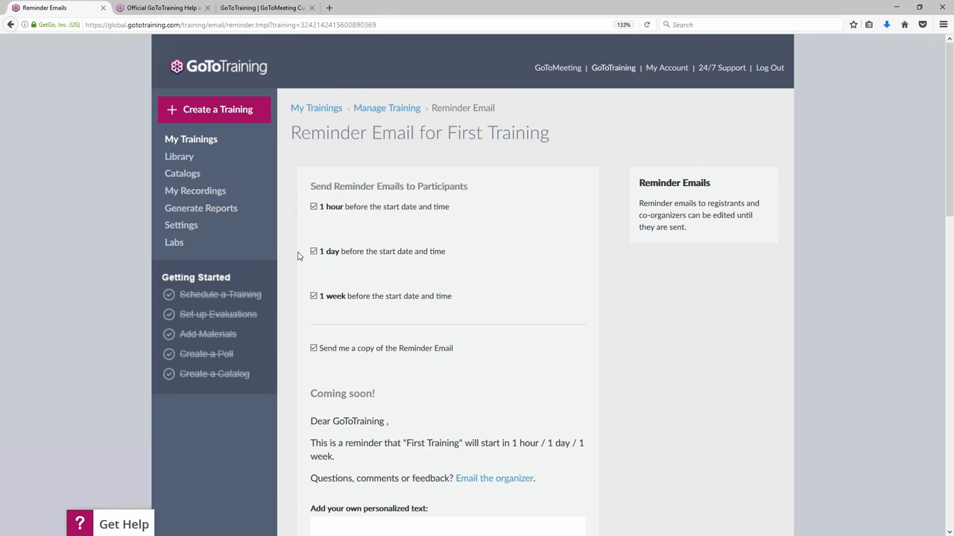
pyautogui.scroll(-3, 407, 330)
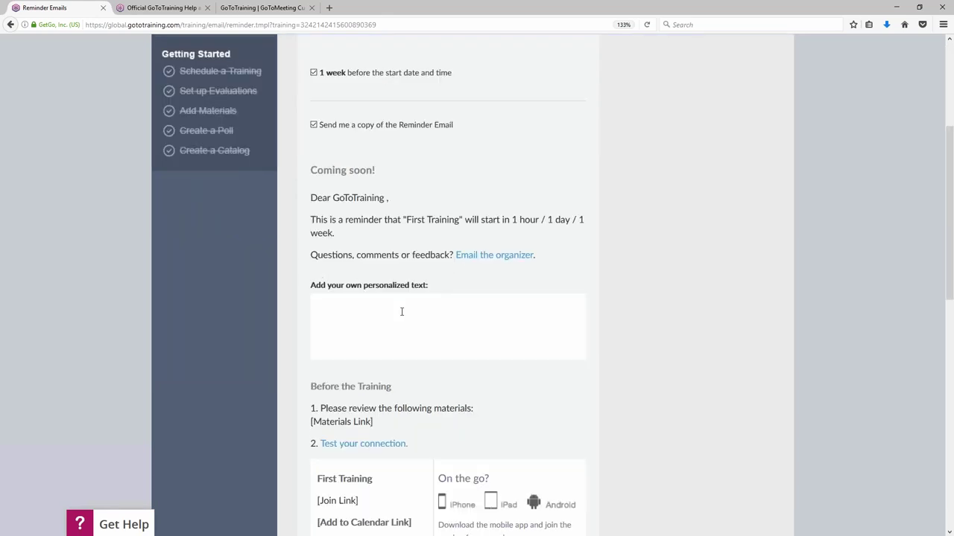
pyautogui.scroll(-2, 400, 315)
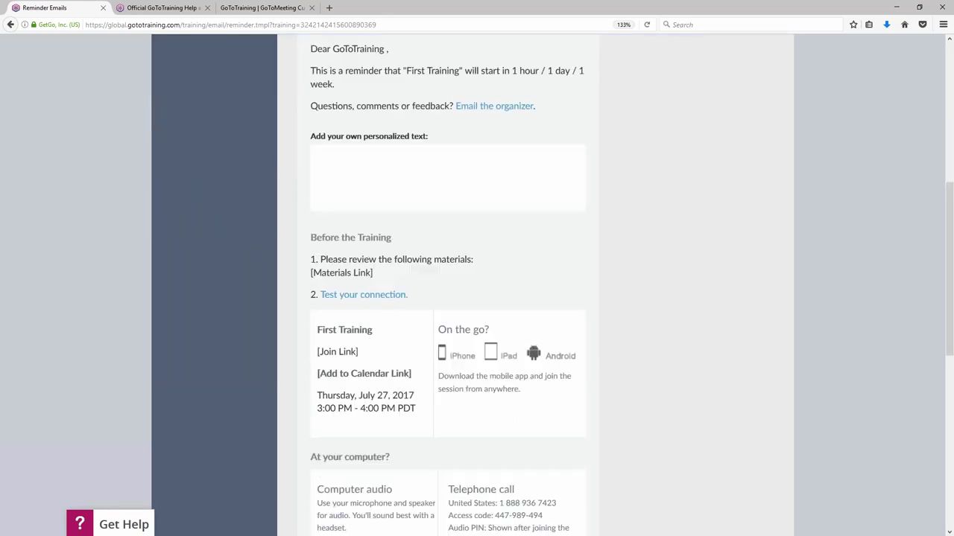
pyautogui.scroll(-1, 447, 298)
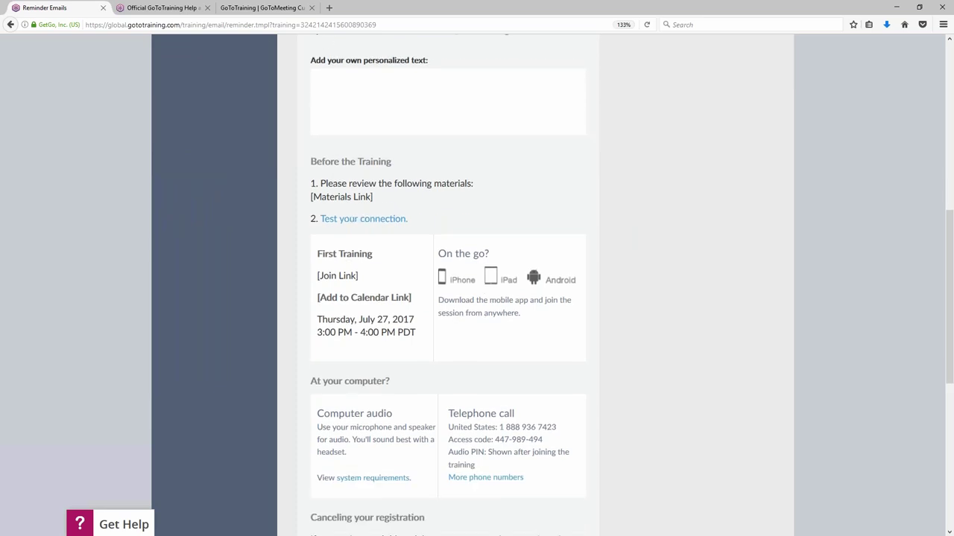
pyautogui.scroll(-2, 383, 328)
pyautogui.scroll(4, 383, 328)
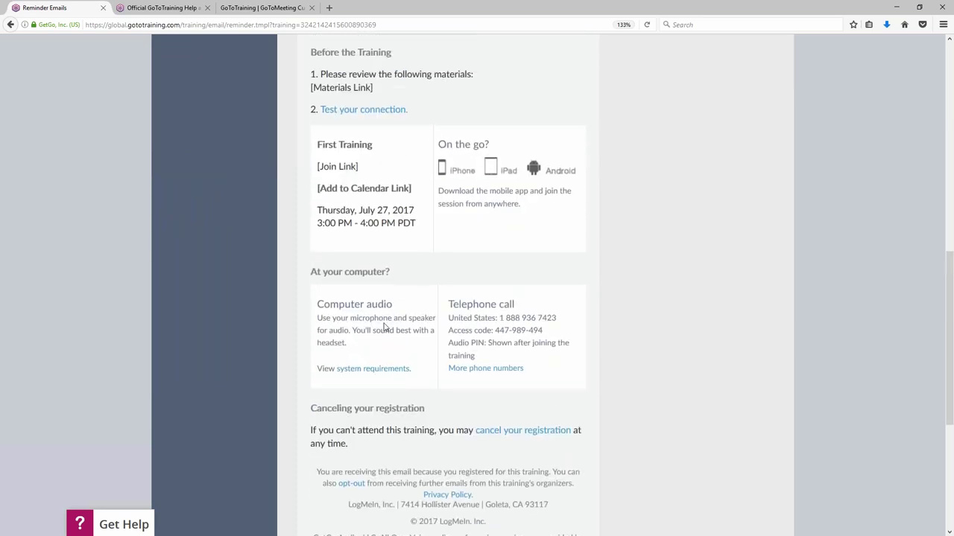
pyautogui.scroll(4, 543, 209)
pyautogui.click(393, 111)
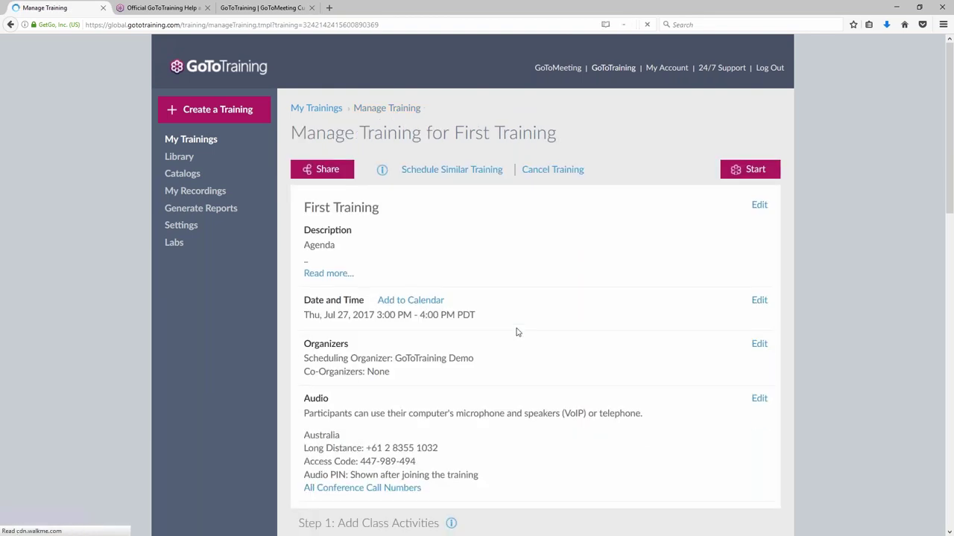
# Enable the follow-up email to First Training's attendees and include the attendee certificate
pyautogui.scroll(-1, 518, 332)
pyautogui.scroll(-10, 518, 332)
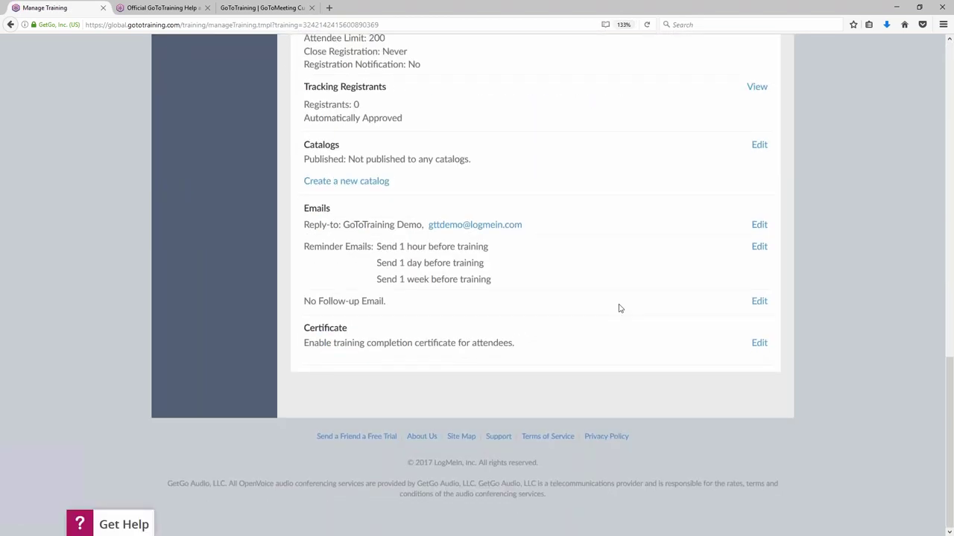
pyautogui.click(757, 301)
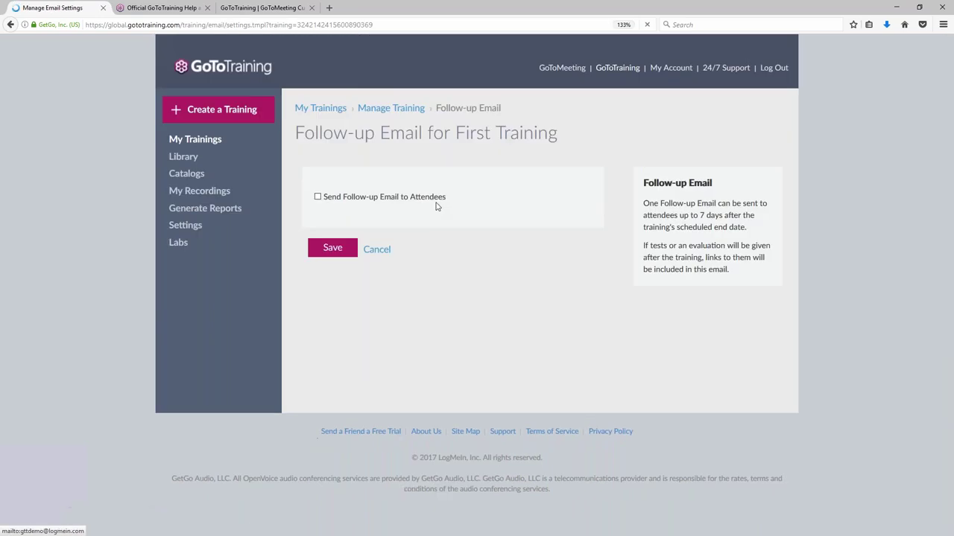
pyautogui.click(314, 197)
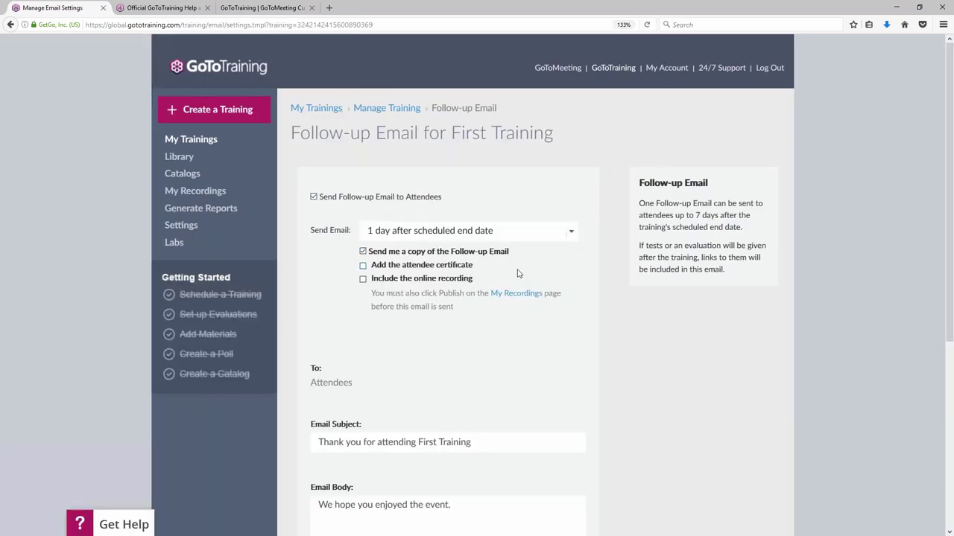
pyautogui.scroll(-1, 518, 273)
pyautogui.scroll(-2, 518, 273)
pyautogui.click(363, 191)
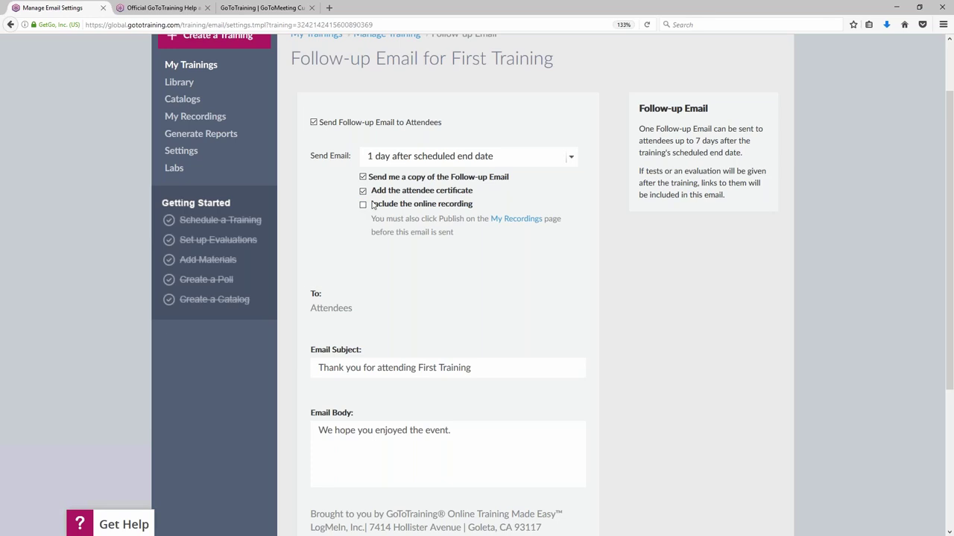
# Select the follow-up email's entire body text and return to the management page without saving
pyautogui.scroll(-3, 499, 266)
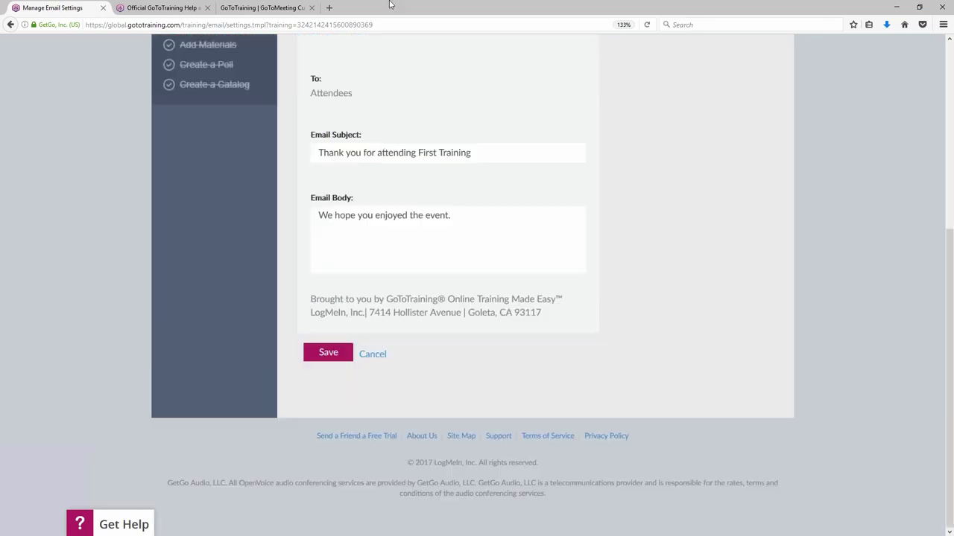
pyautogui.click(500, 231)
pyautogui.hotkey('ctrl', 'a')
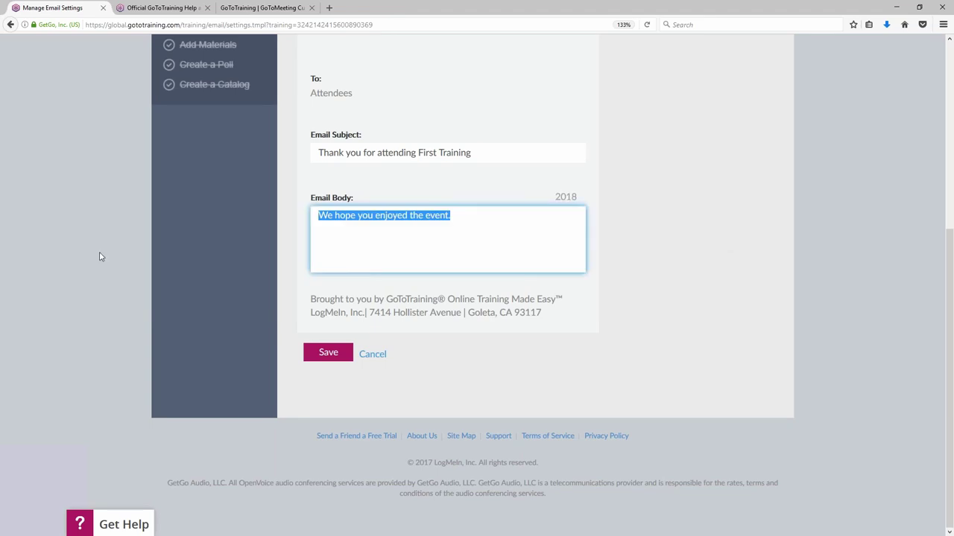
pyautogui.scroll(5, 523, 426)
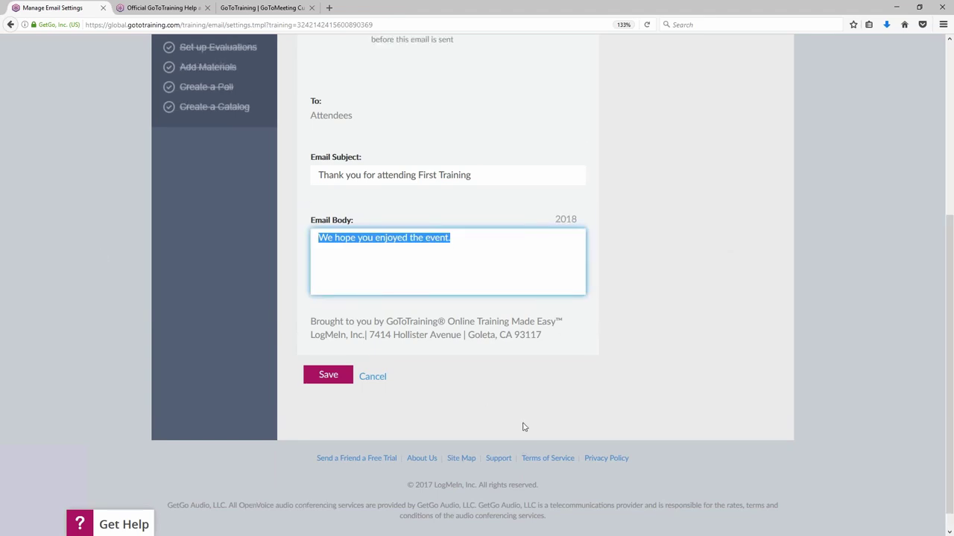
pyautogui.click(387, 108)
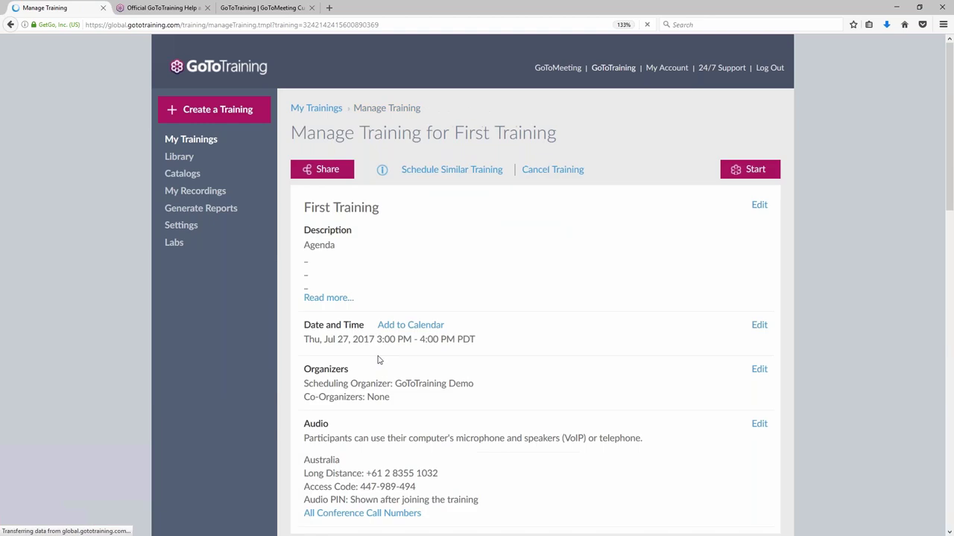
# Show the ways to share First Training and close the list without choosing one
pyautogui.scroll(-10, 377, 359)
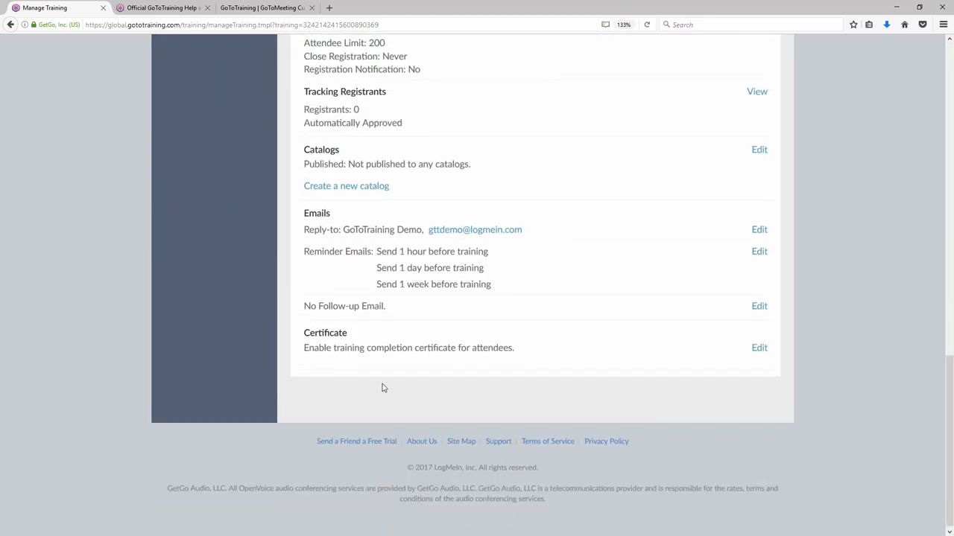
pyautogui.scroll(10, 380, 380)
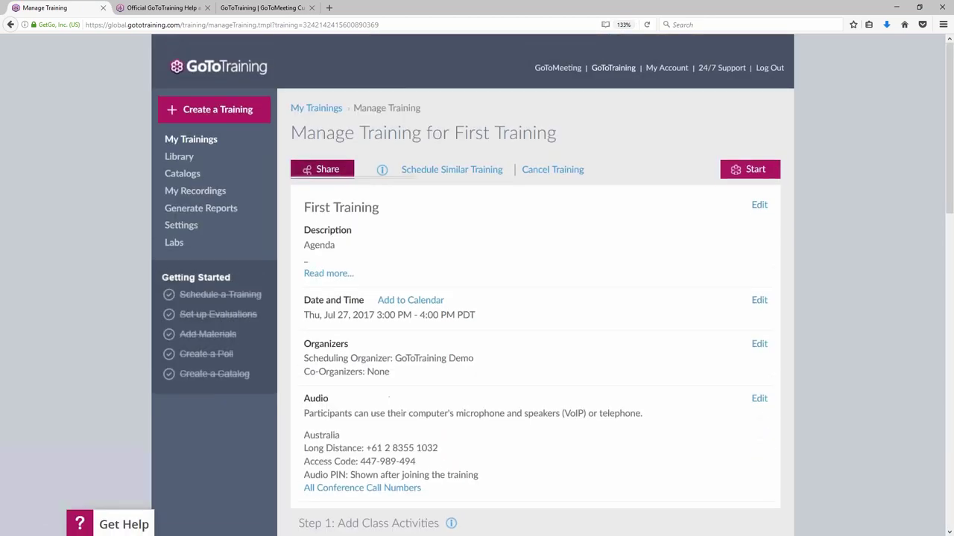
pyautogui.click(322, 170)
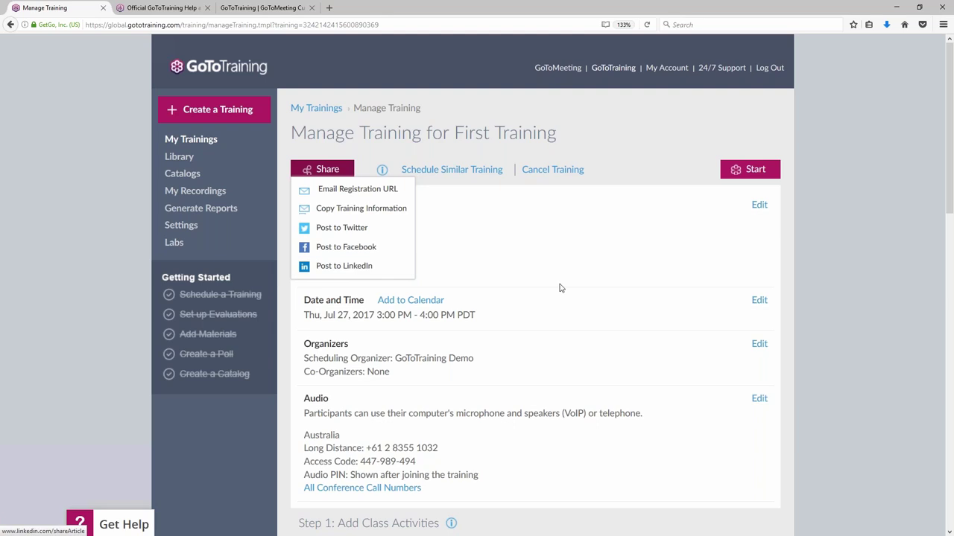
pyautogui.click(894, 191)
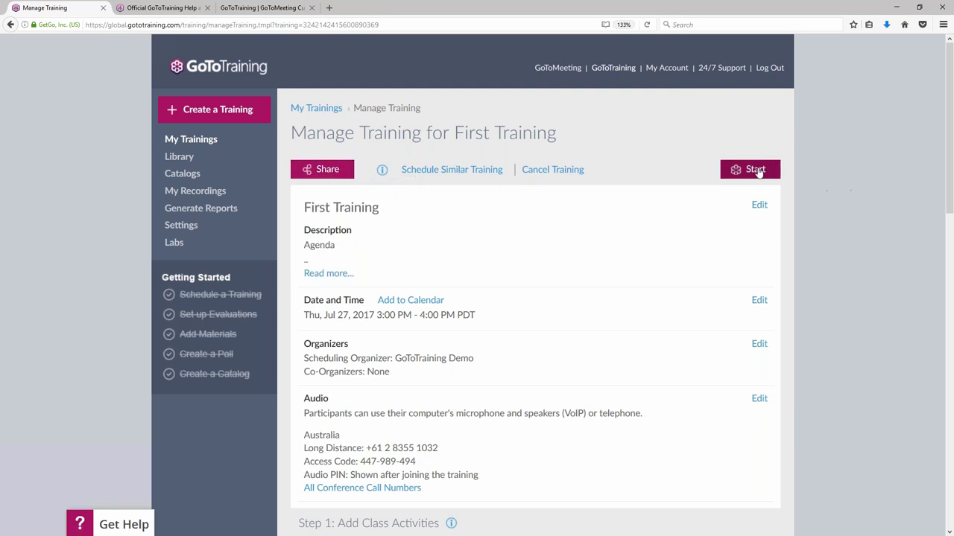
# Go back to the list of upcoming trainings and start First Training
pyautogui.click(181, 146)
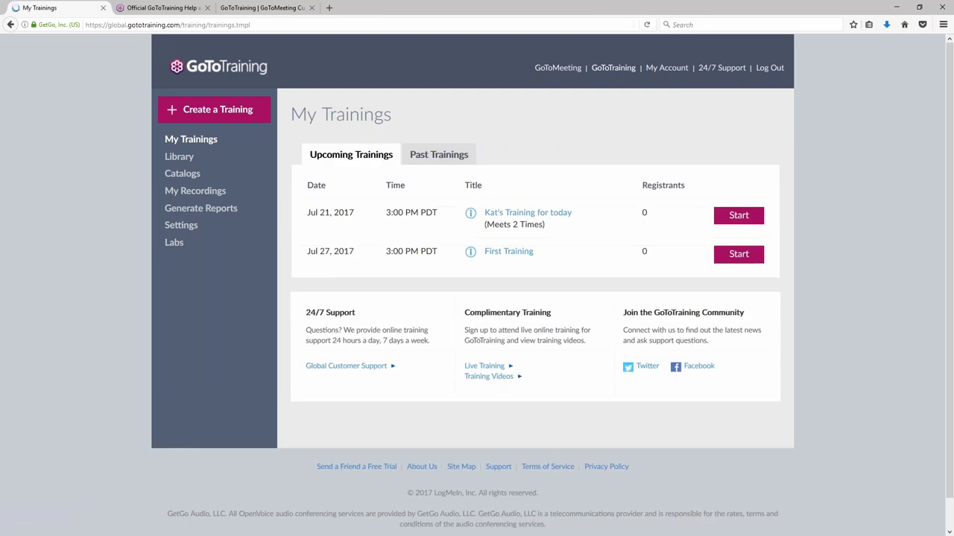
pyautogui.click(738, 261)
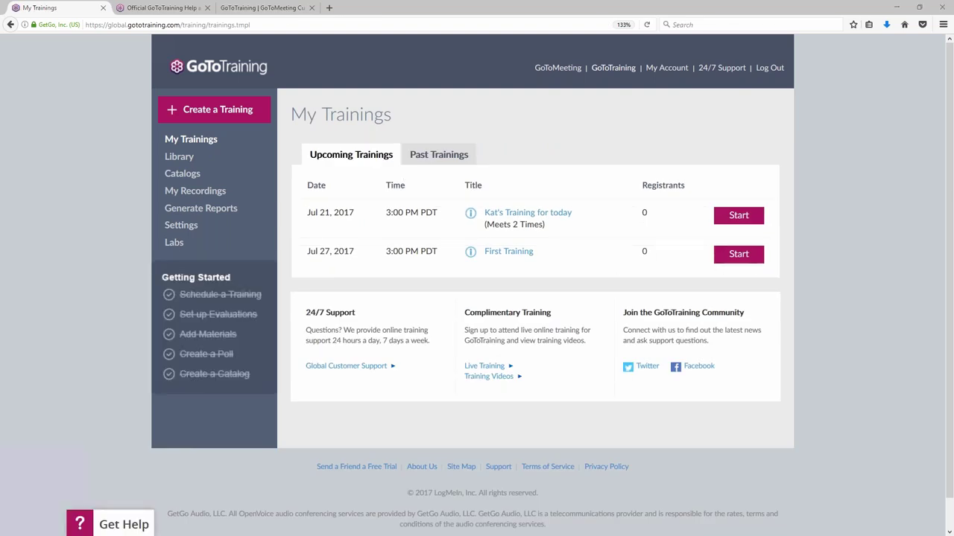